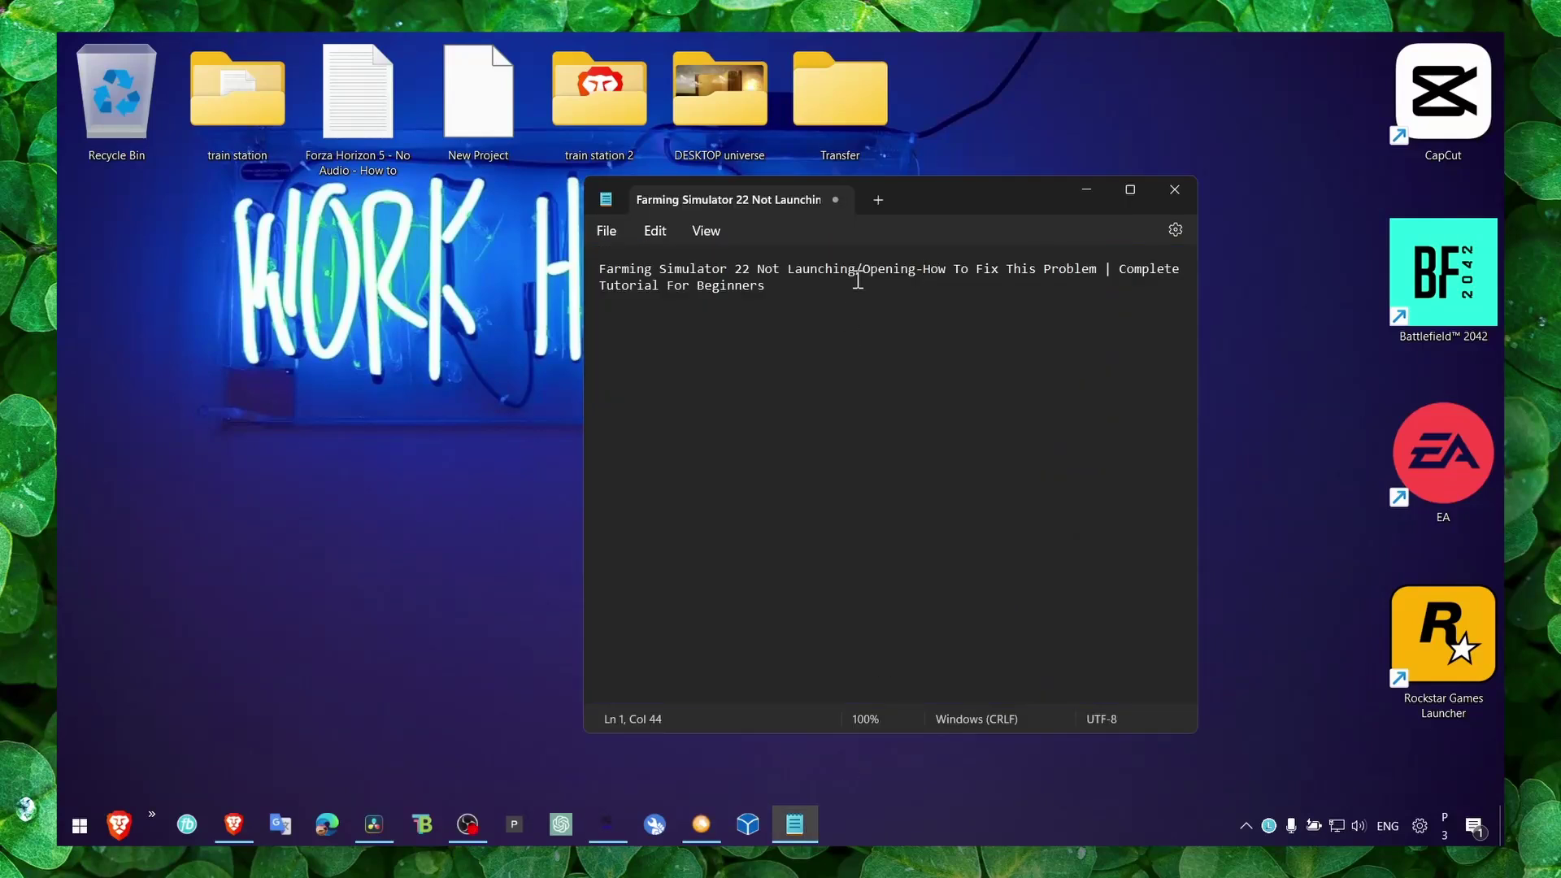
Minimize the Farming Simulator 22 note, restore it to highlight 'Launching', then minimize it again
key(alt)
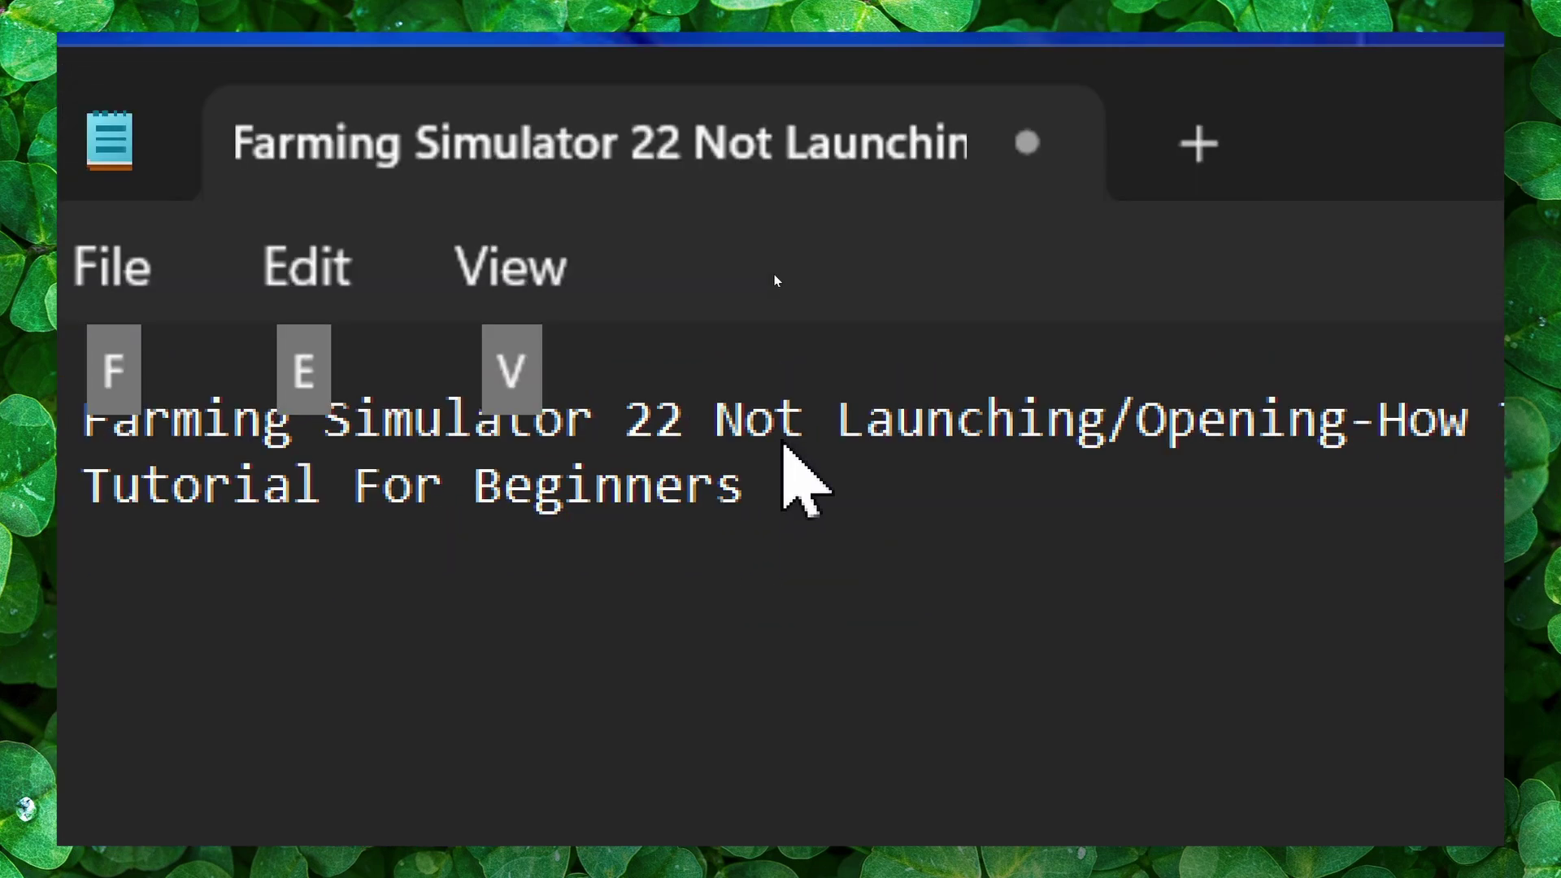
click(1074, 182)
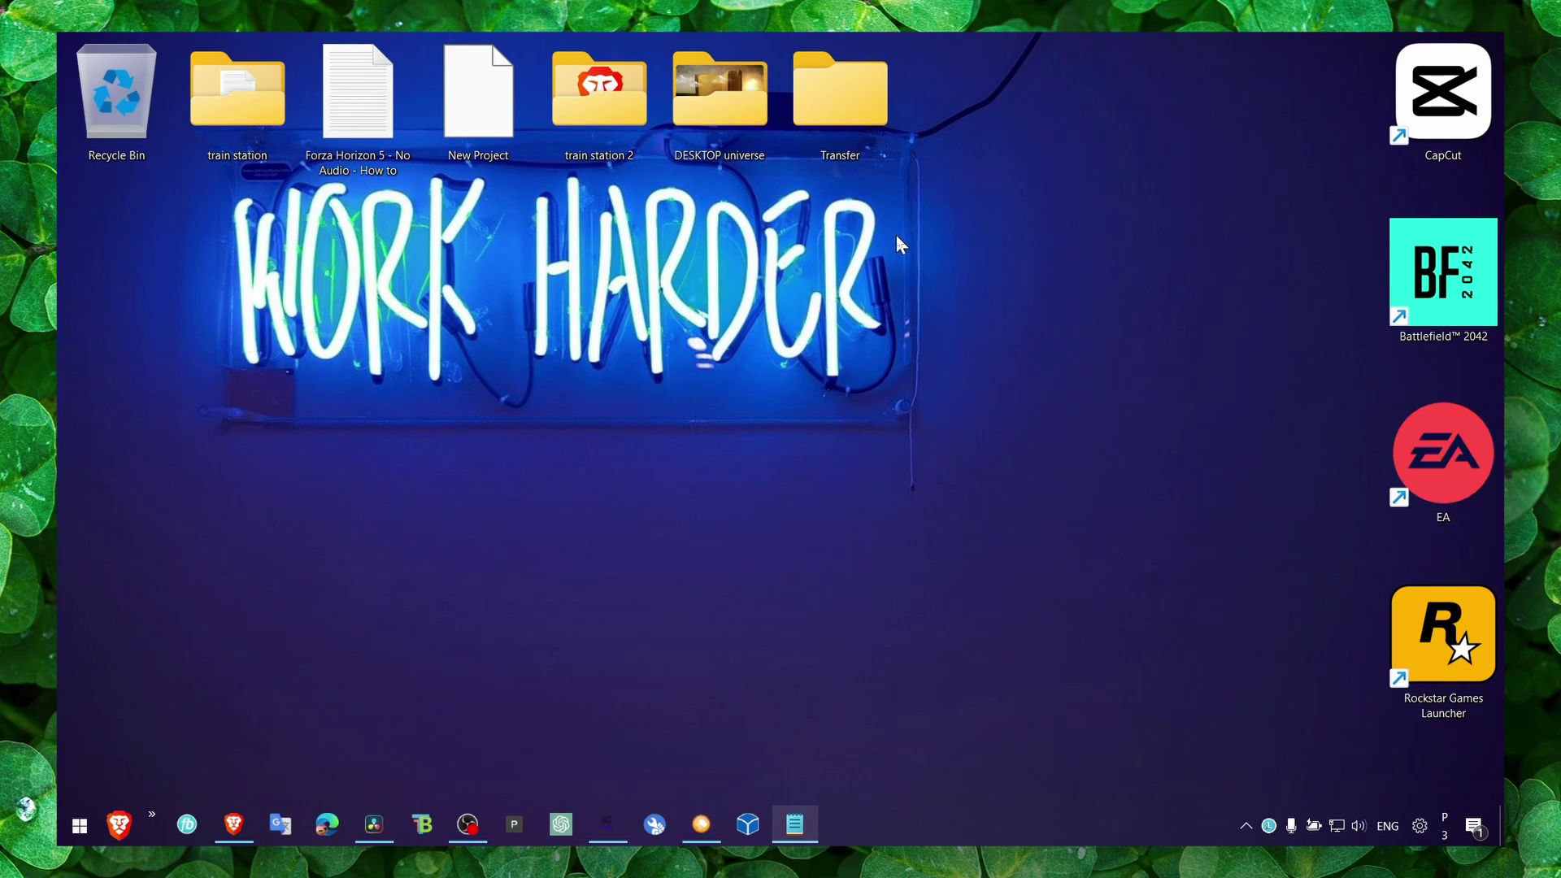
click(795, 824)
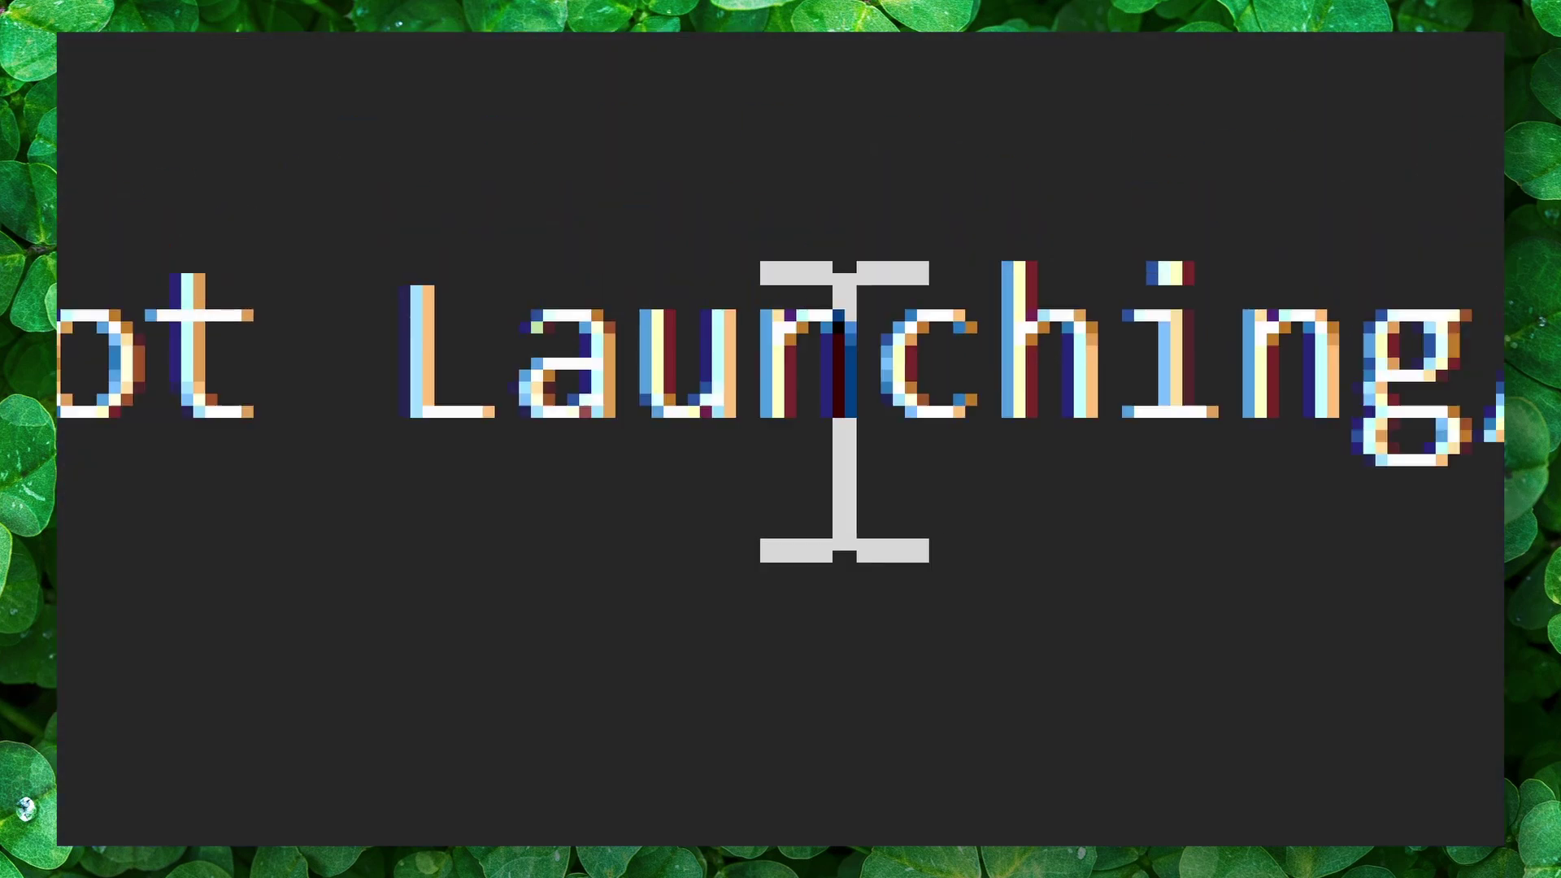
drag(782, 275, 851, 272)
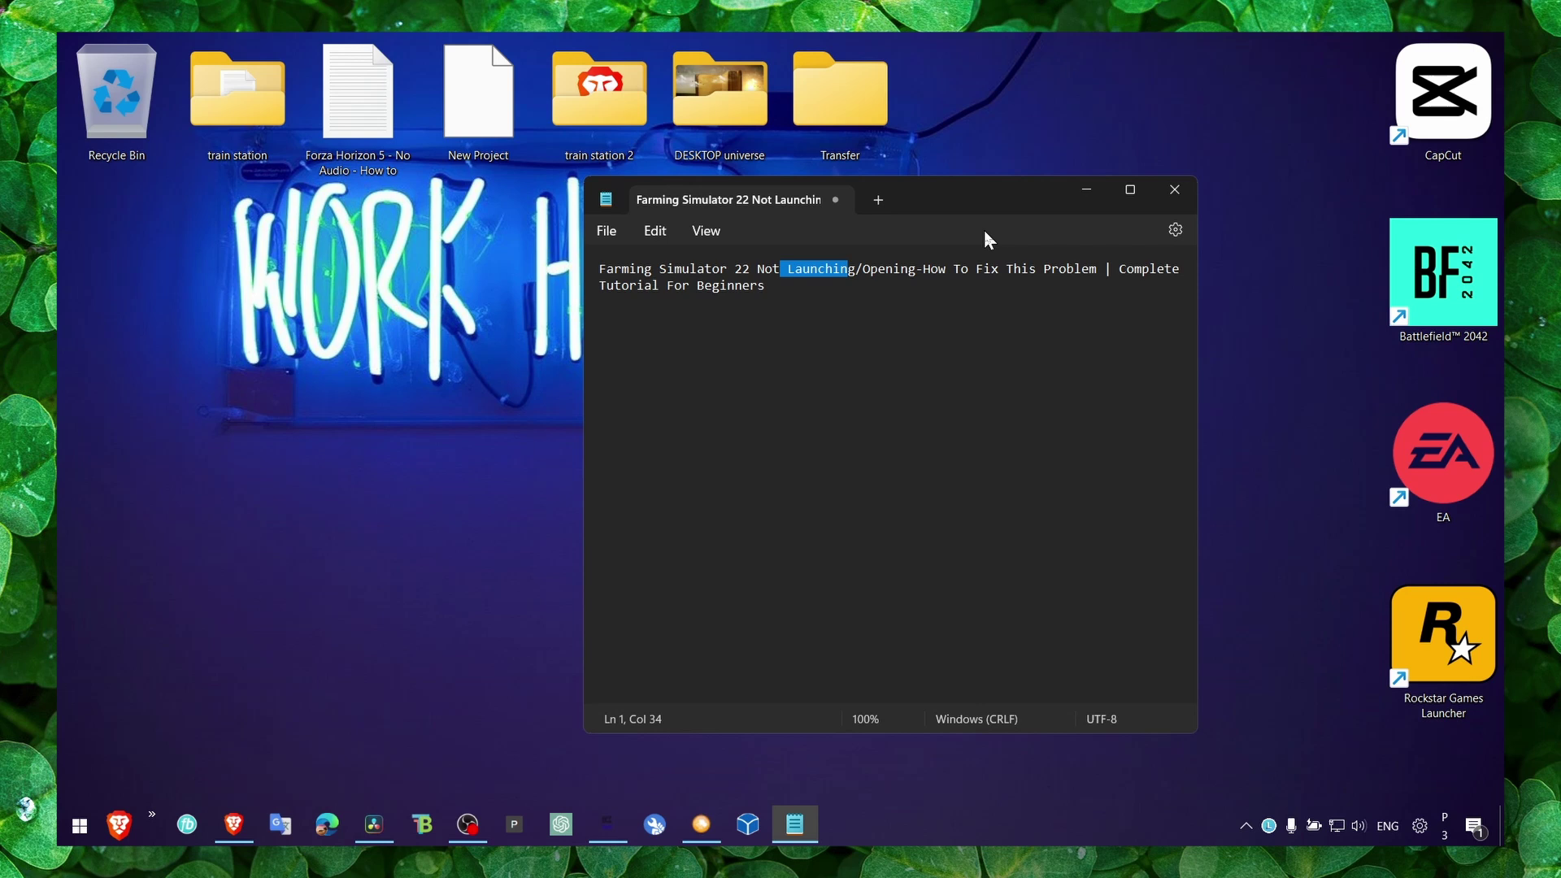
click(1086, 190)
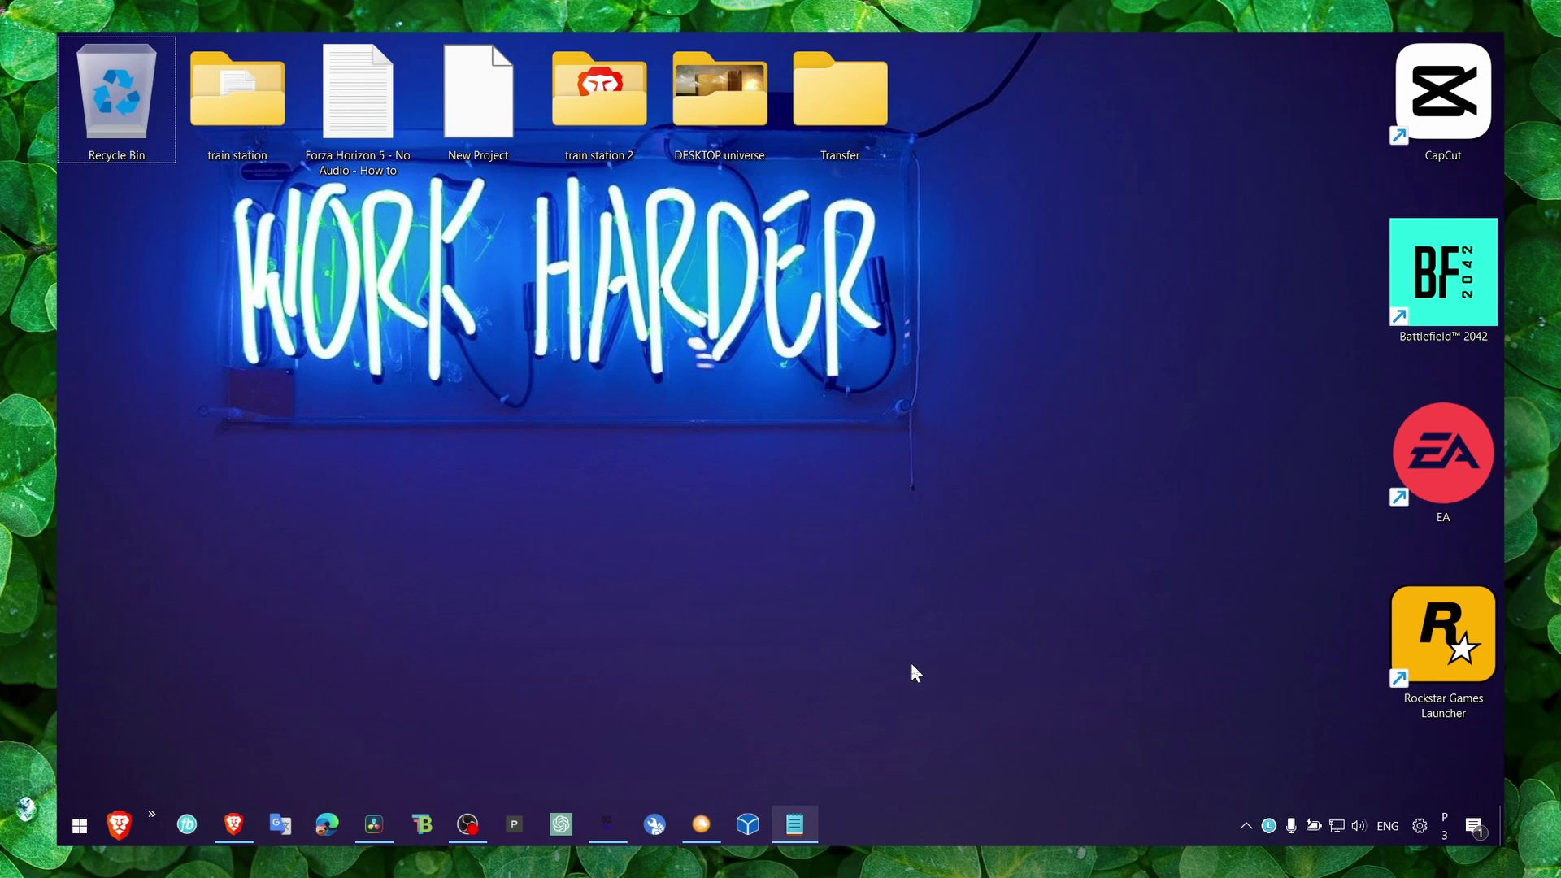
click(898, 825)
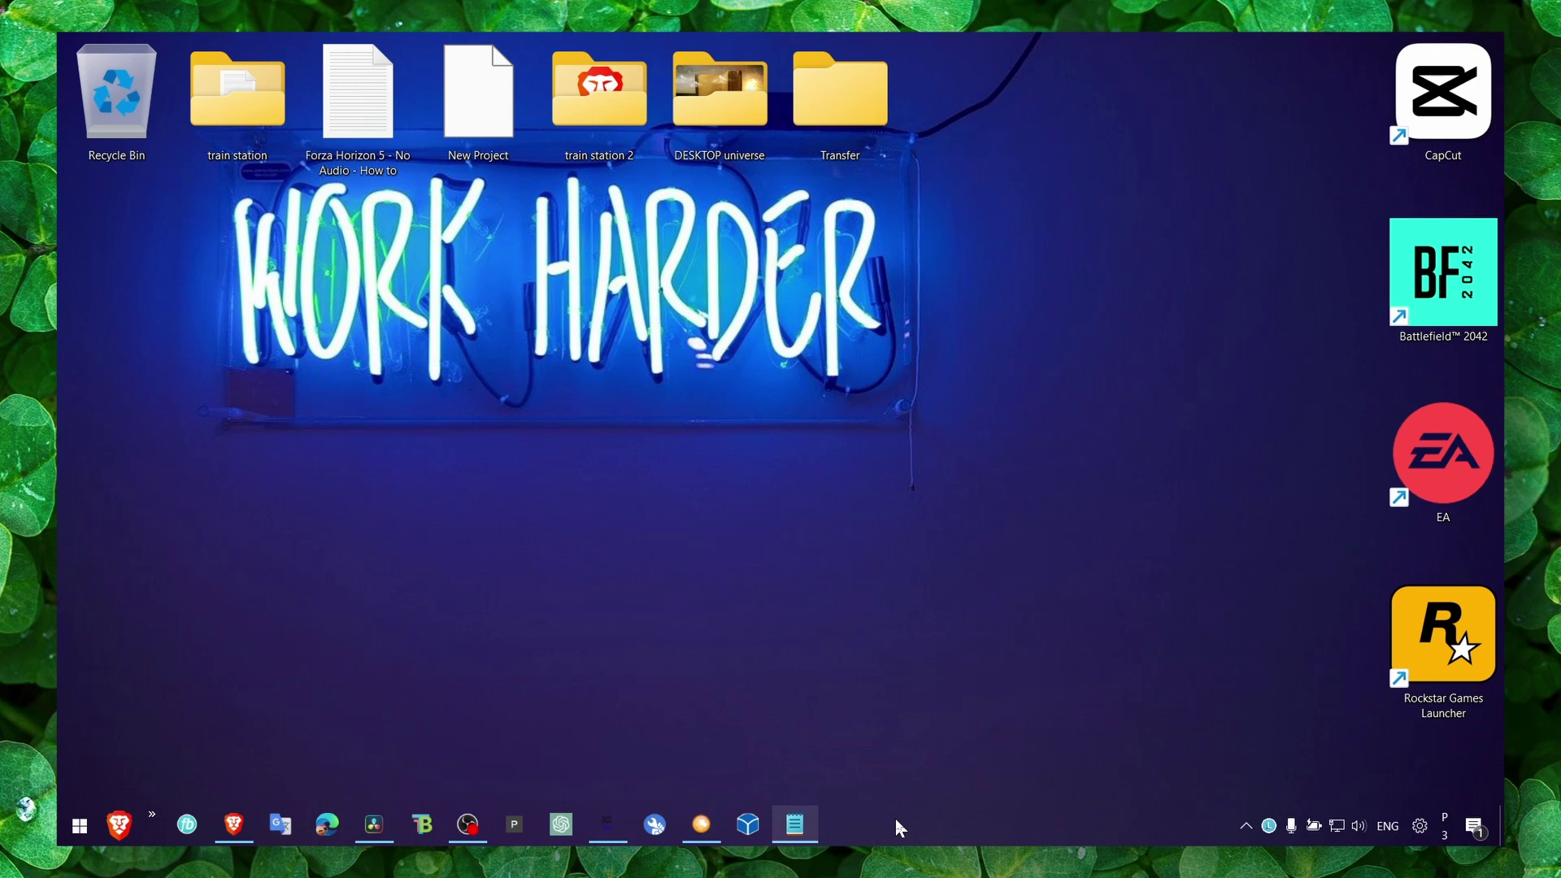
Open Windows Update's Advanced options > Optional updates page through a 'windows update' search
key(super+s)
text(windo)
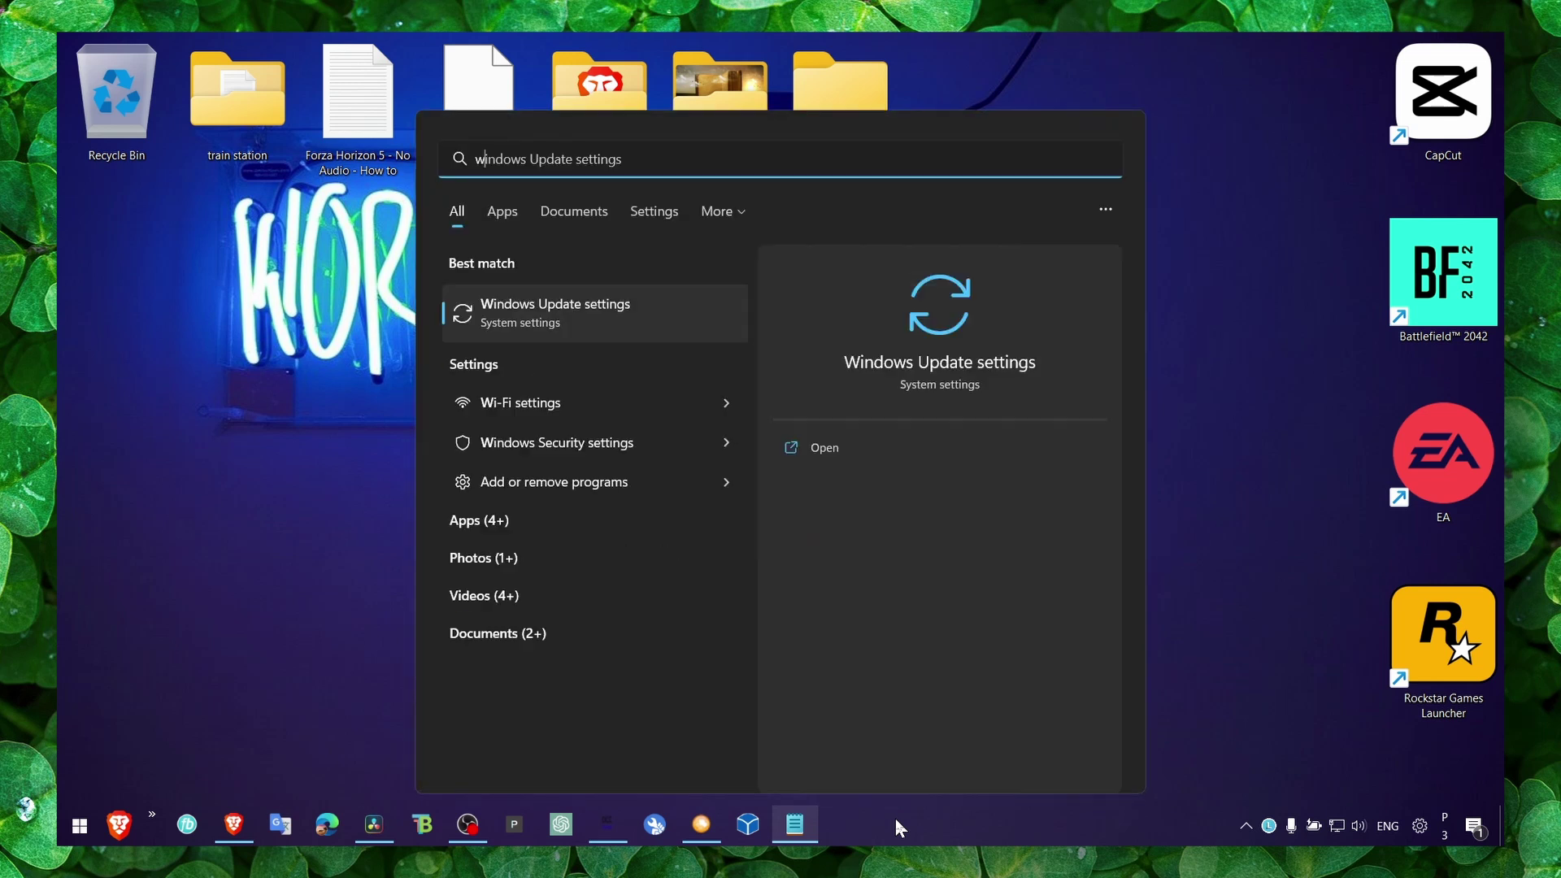
text(ws update)
key(Return)
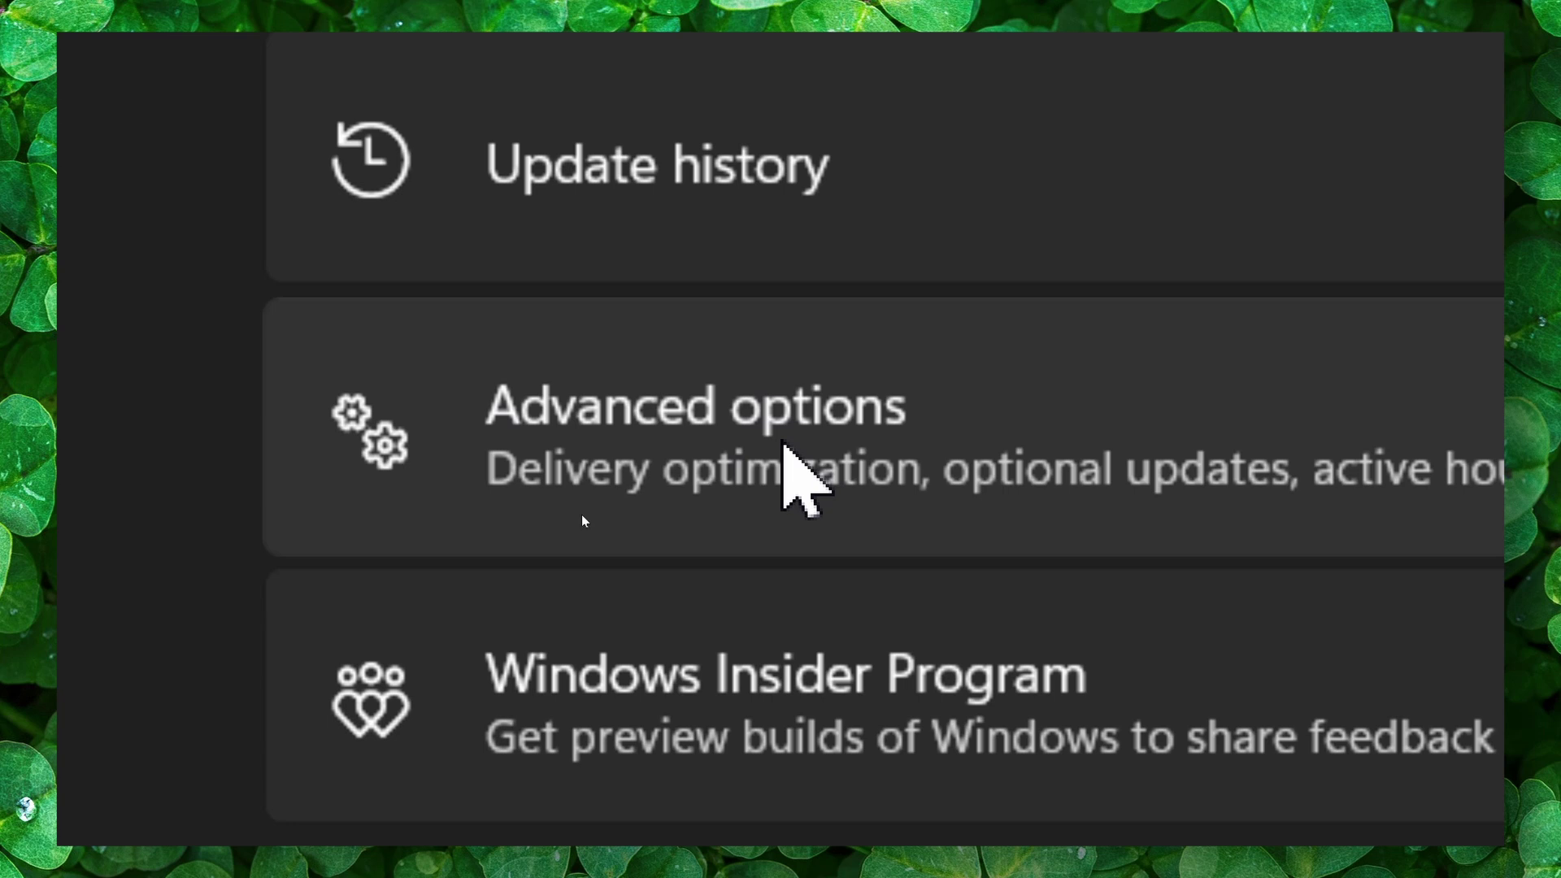
click(569, 508)
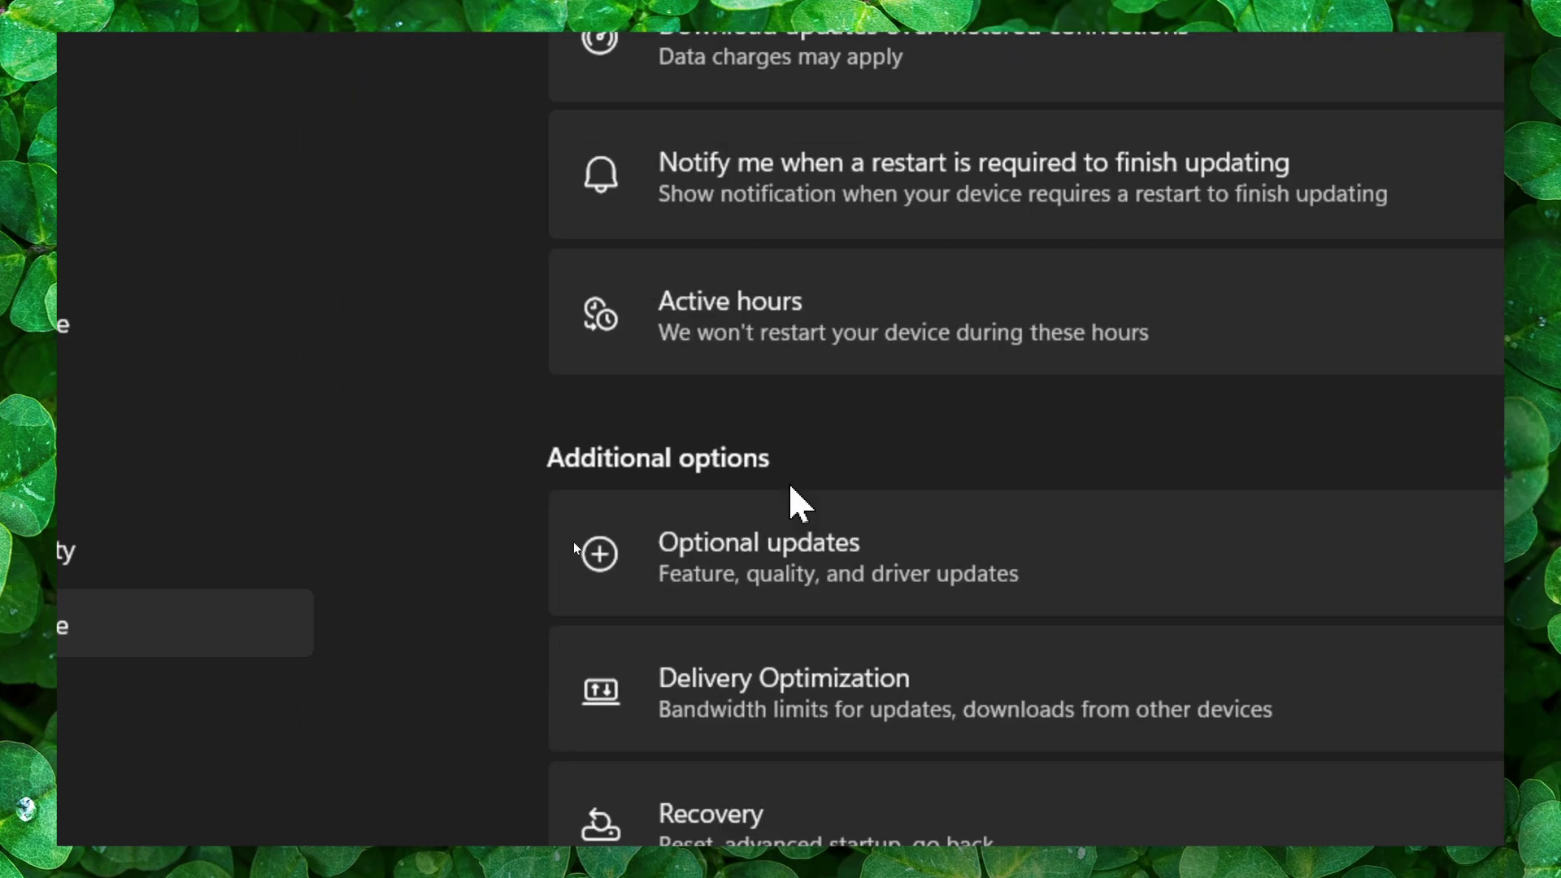
click(813, 731)
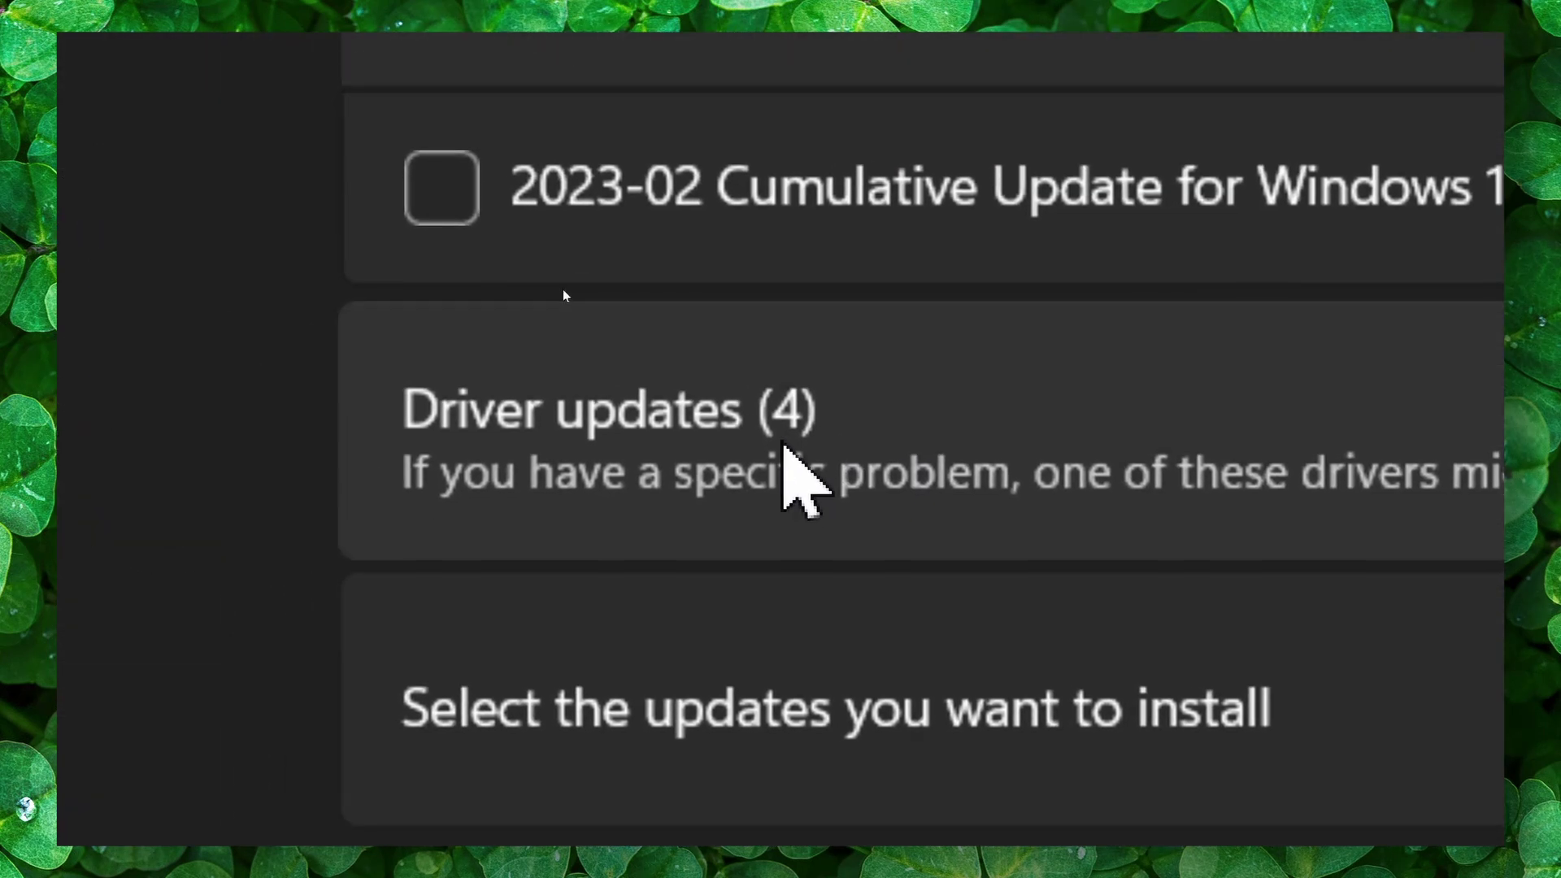
Tick all four driver updates: Logitech USB, Fujitsu Siemens, Logitech MEDIA and Logitech Image
click(715, 416)
click(561, 520)
click(543, 621)
click(543, 716)
click(737, 594)
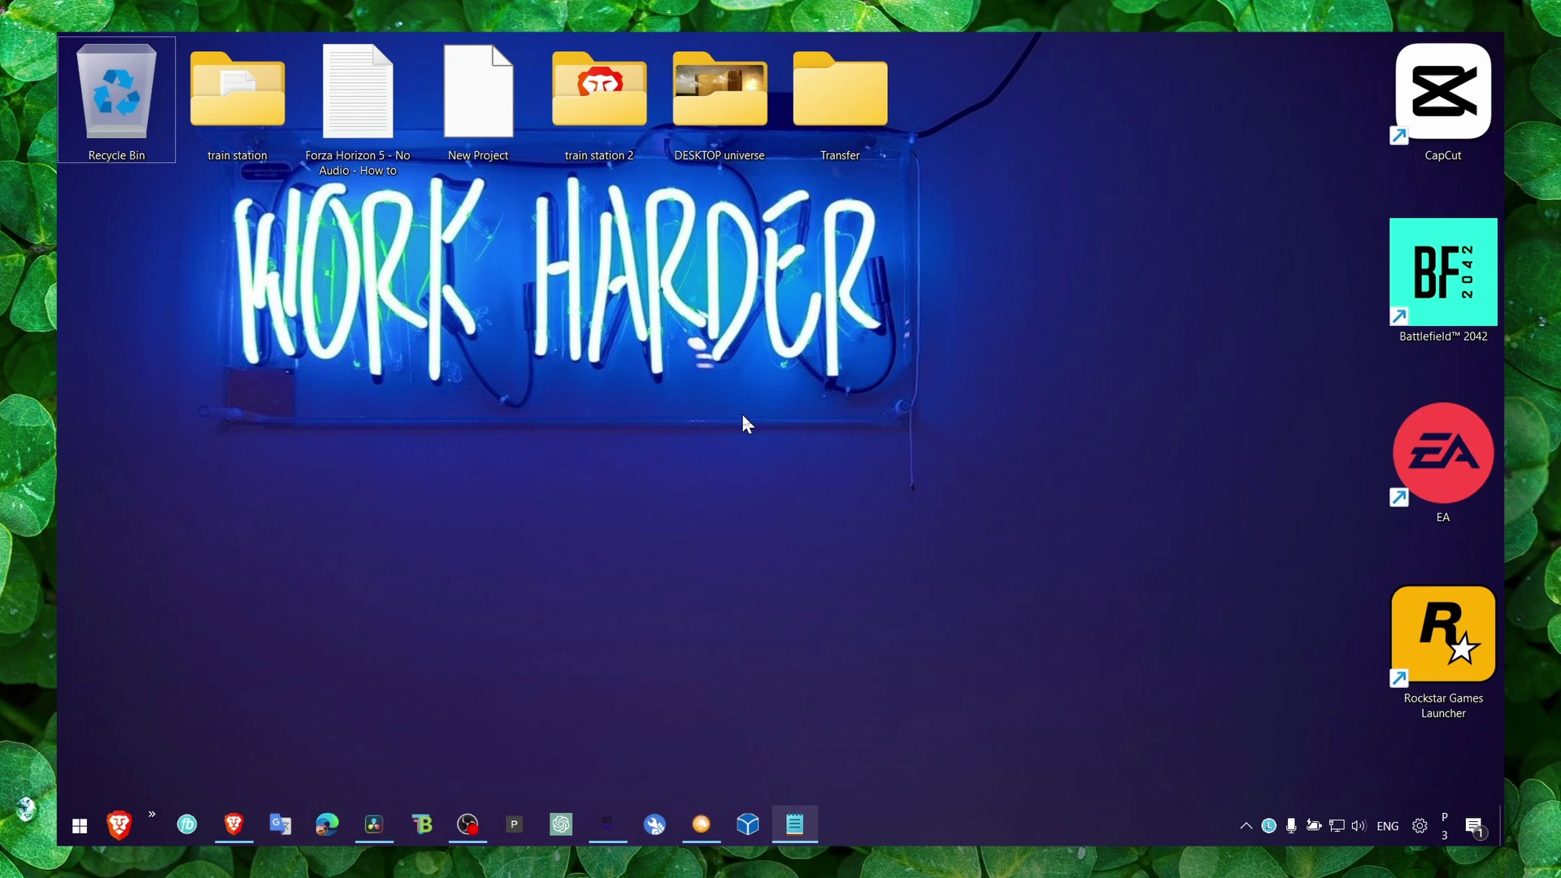
Delete the temporary files from Settings > System > Storage > Temporary files and confirm the removal
key(super+s)
text(settings)
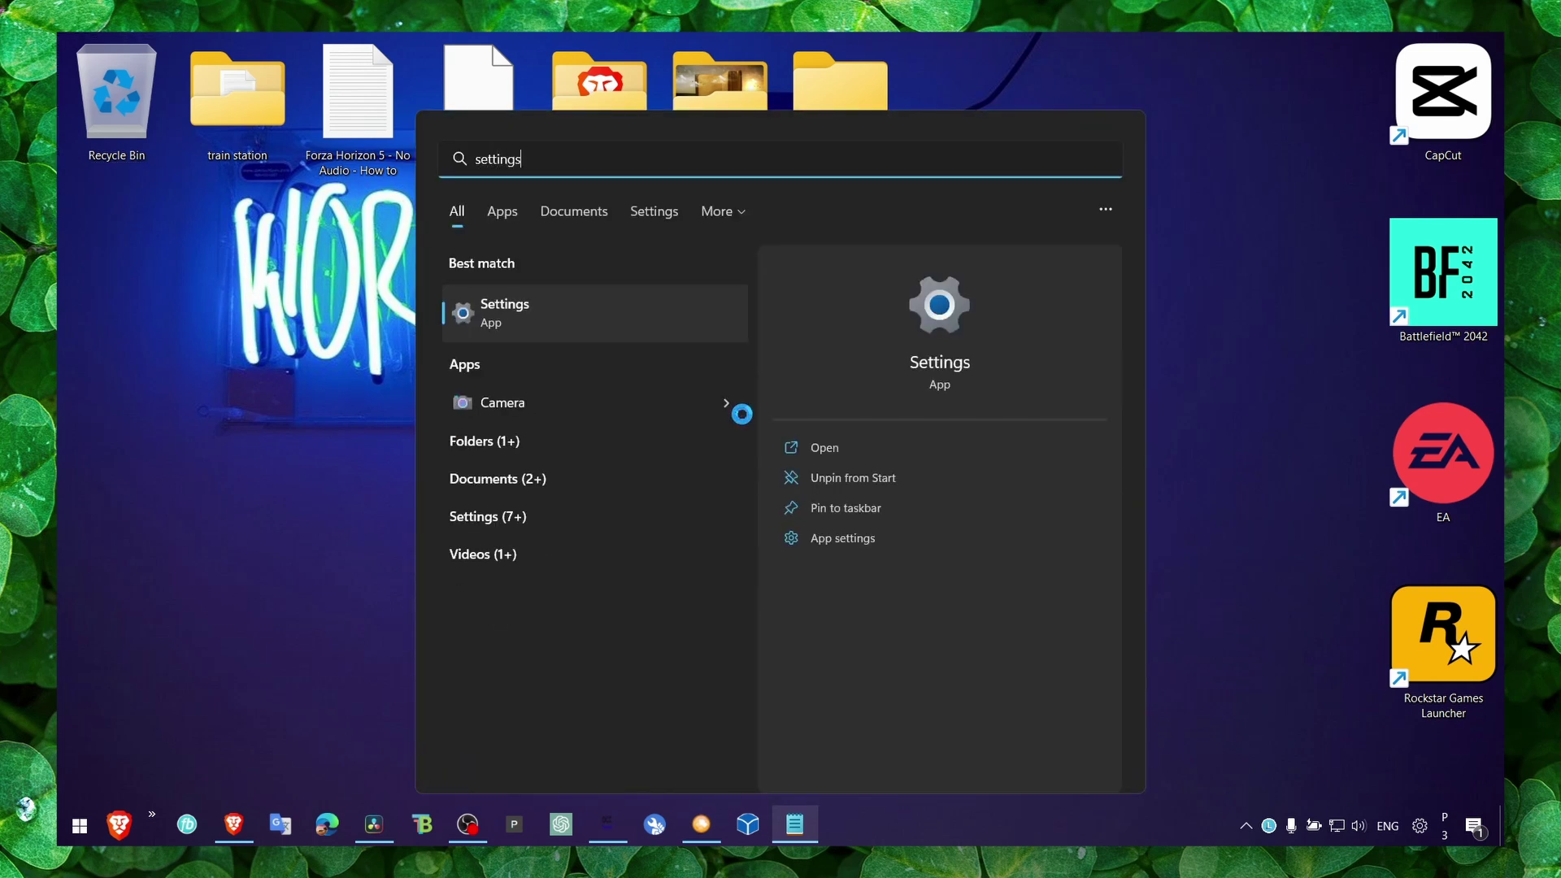
key(Return)
scroll(691, 391, down, 3)
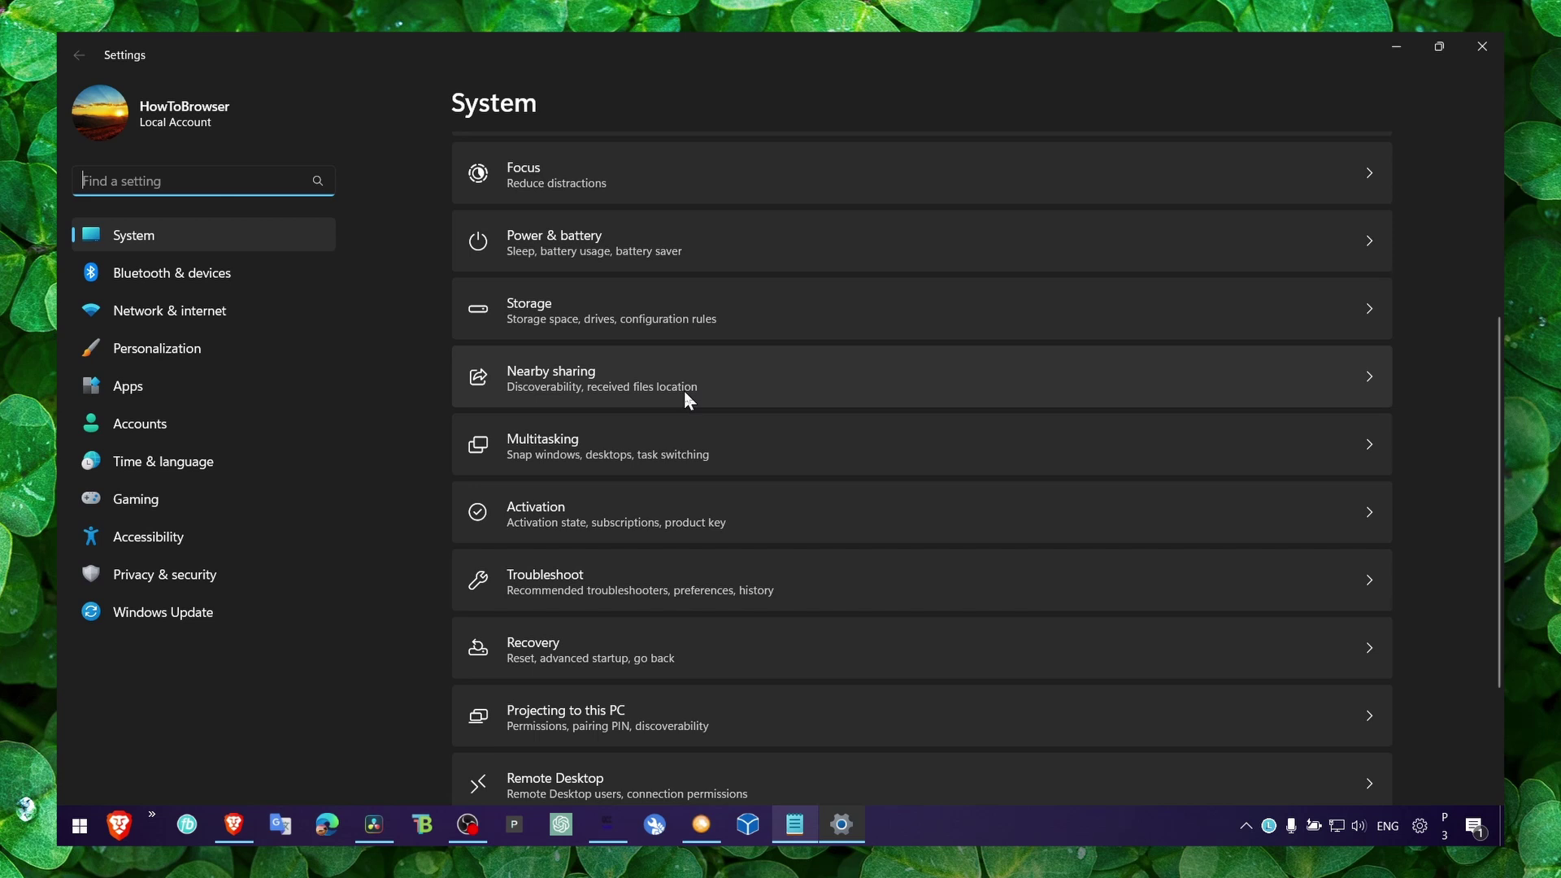
click(567, 318)
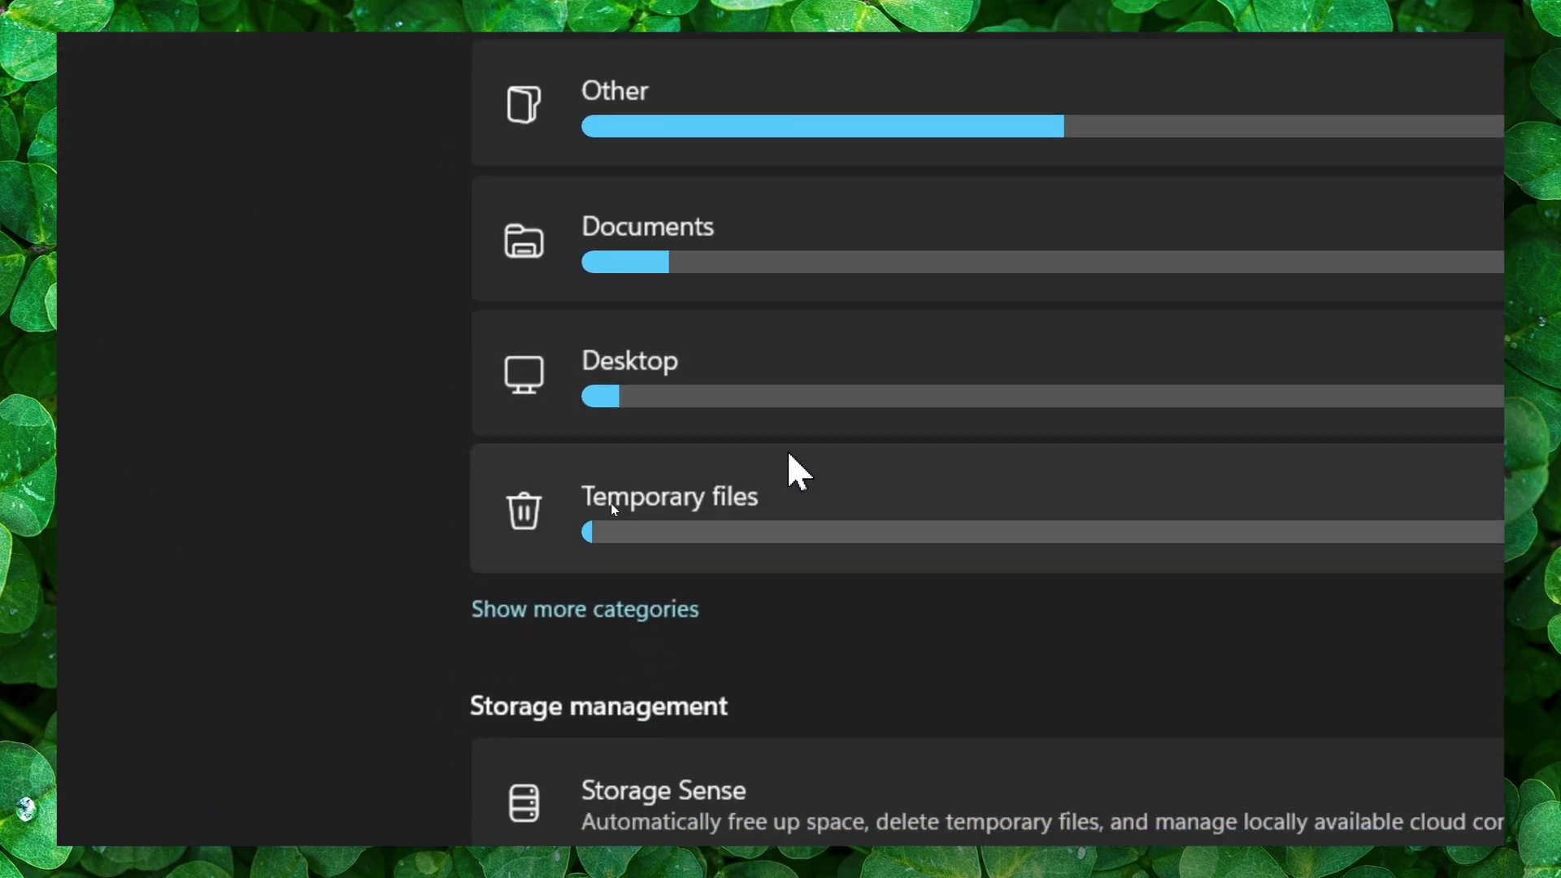
click(780, 453)
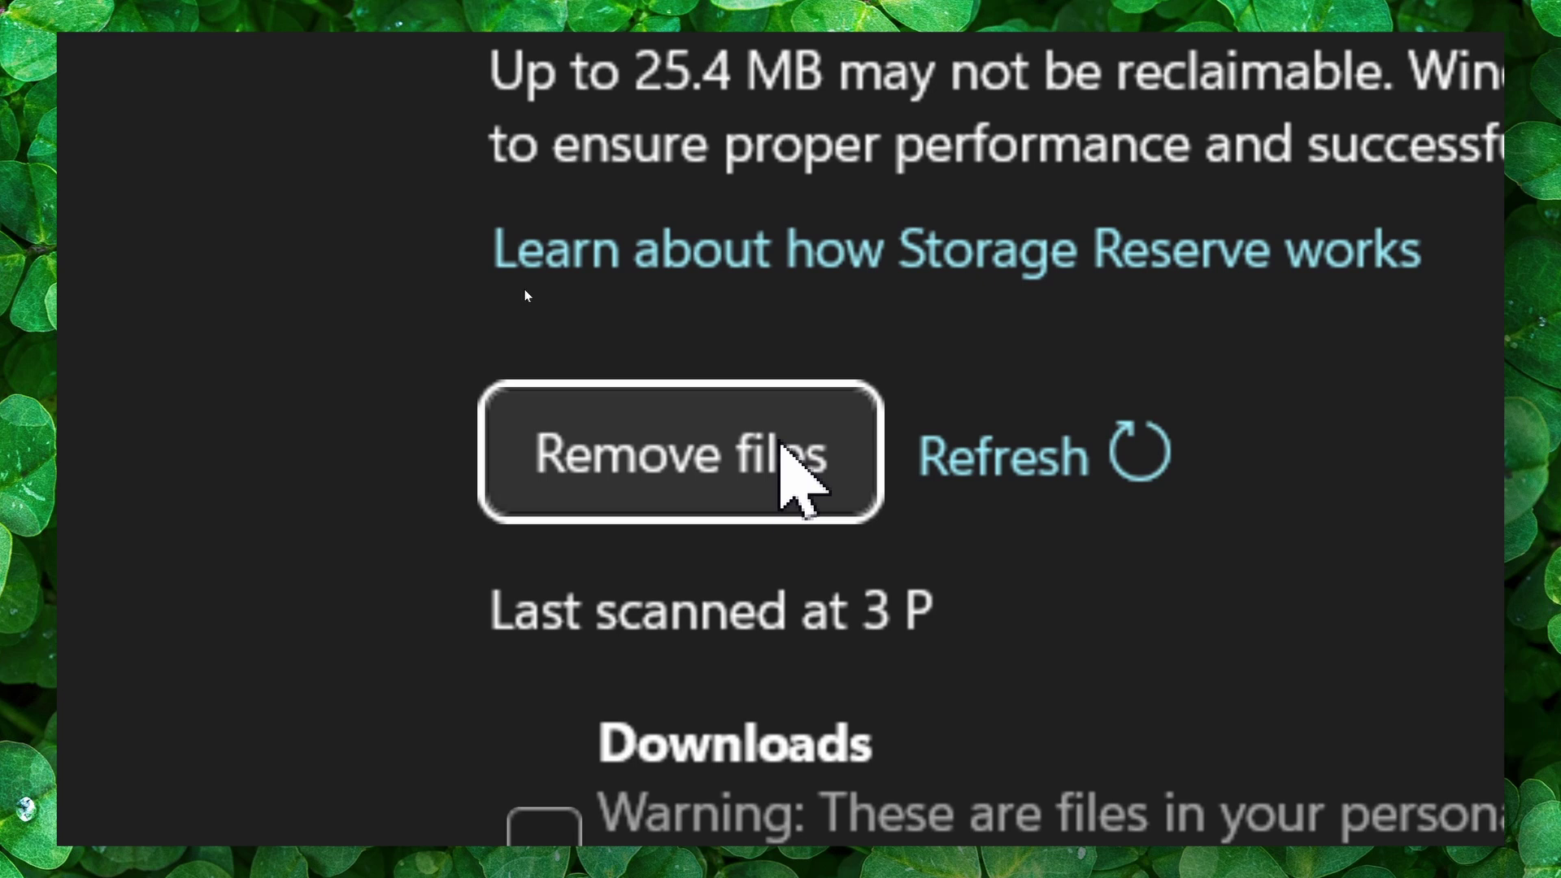
click(536, 443)
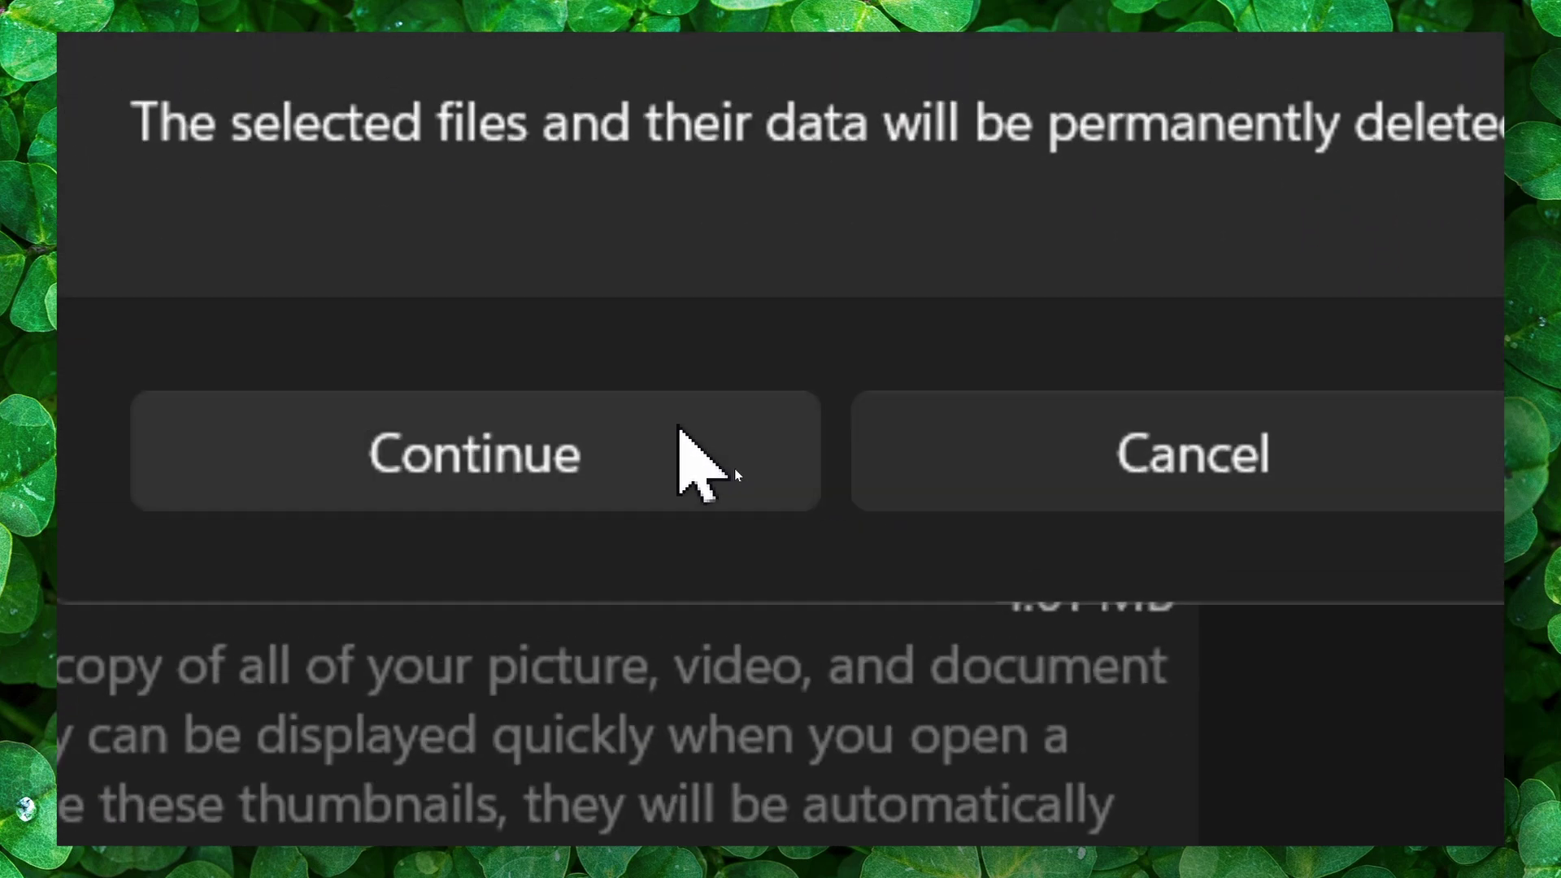
click(678, 428)
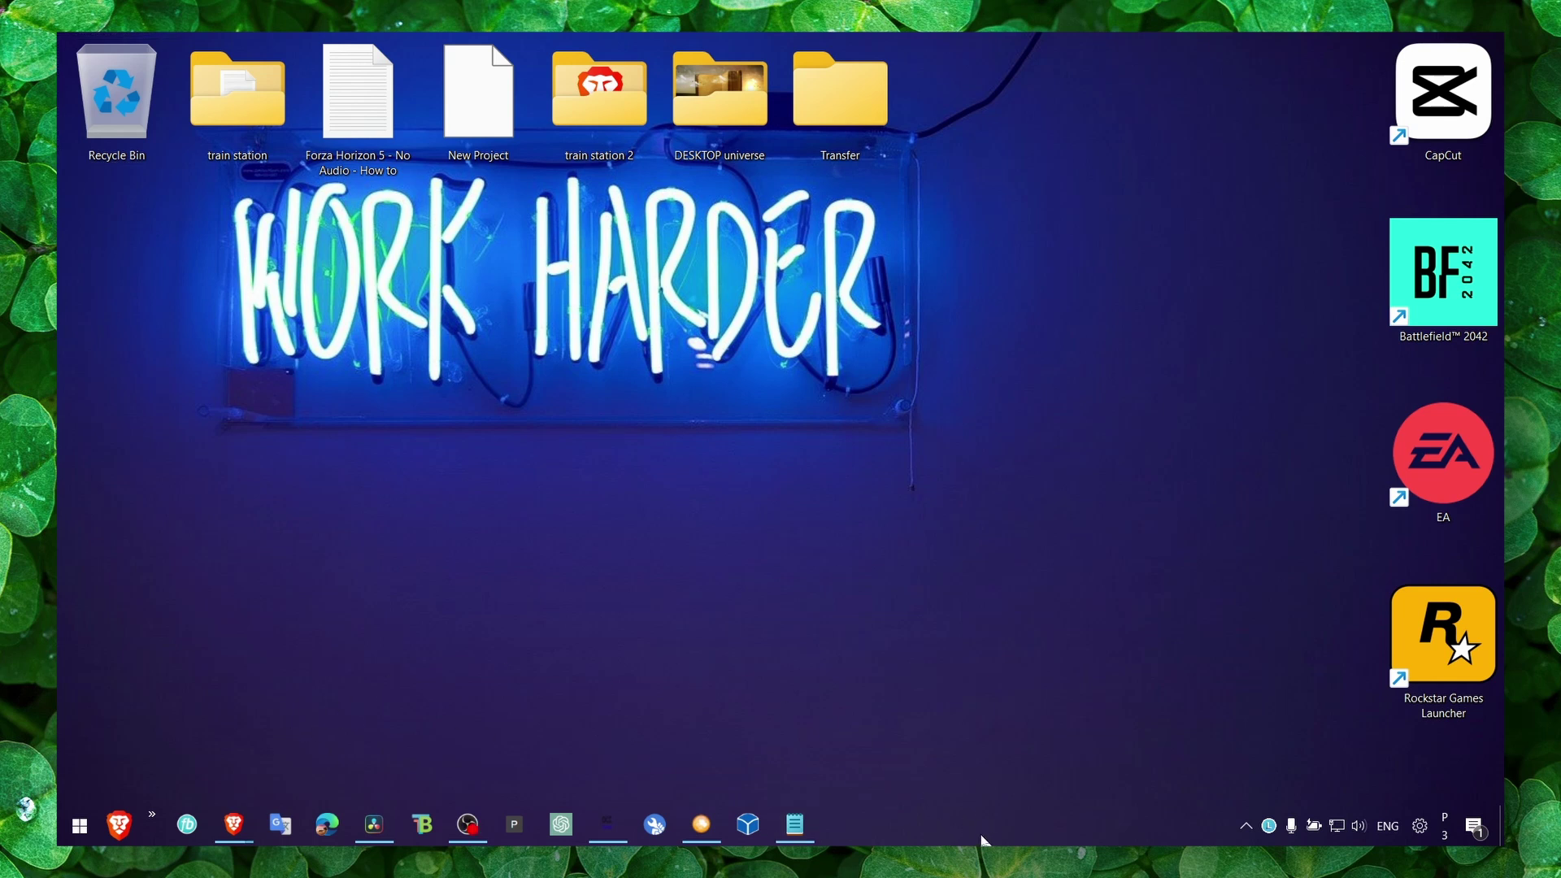
Save the Visual C++ x64 redistributable installer from its download page in Brave
key(alt+Tab)
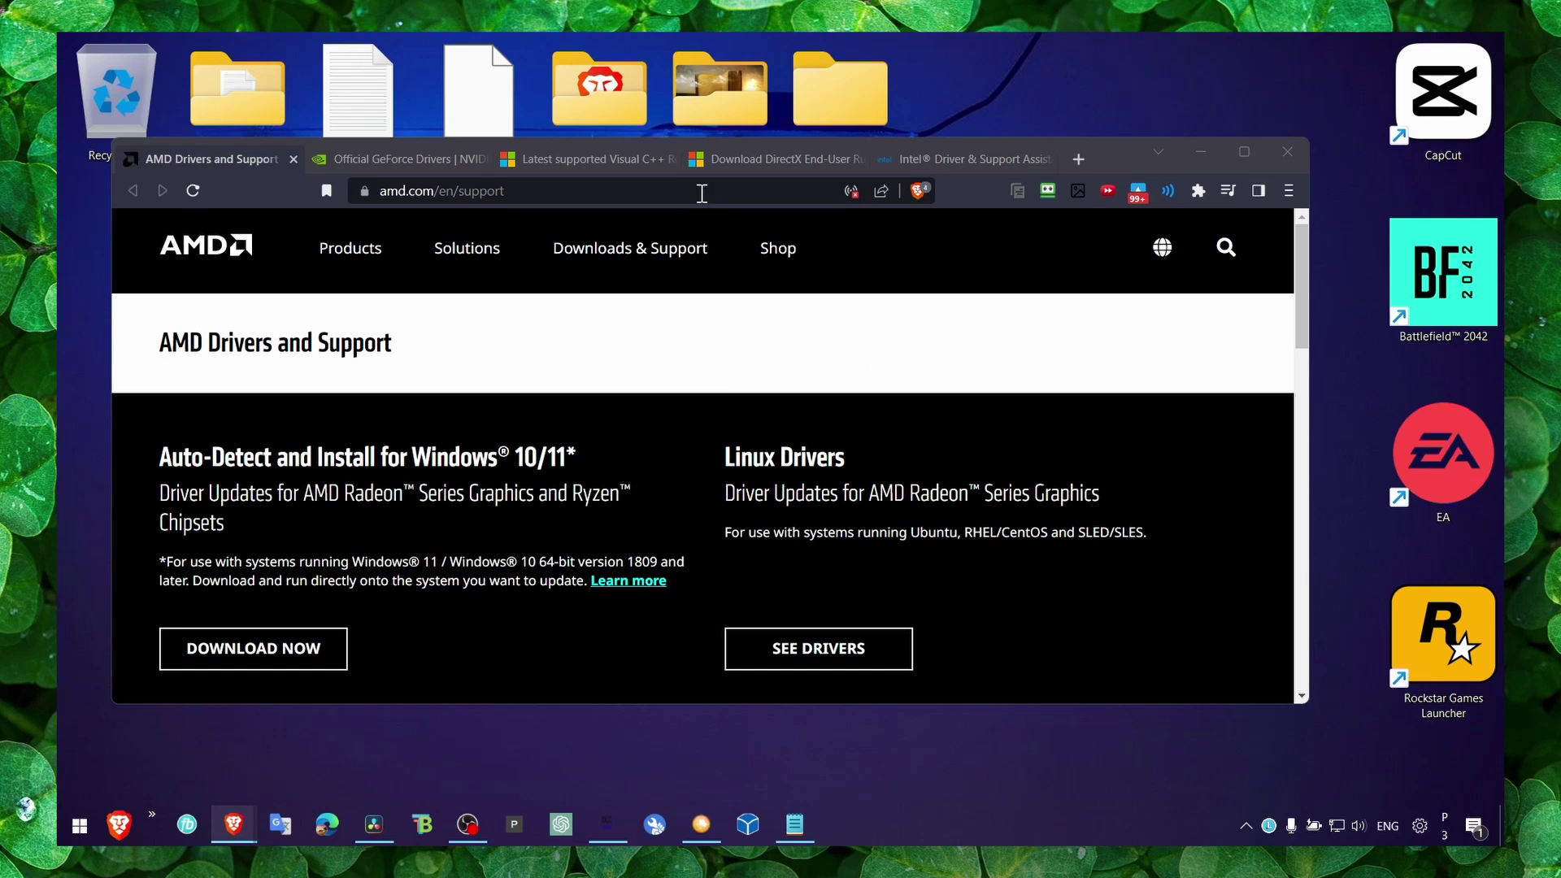
click(715, 159)
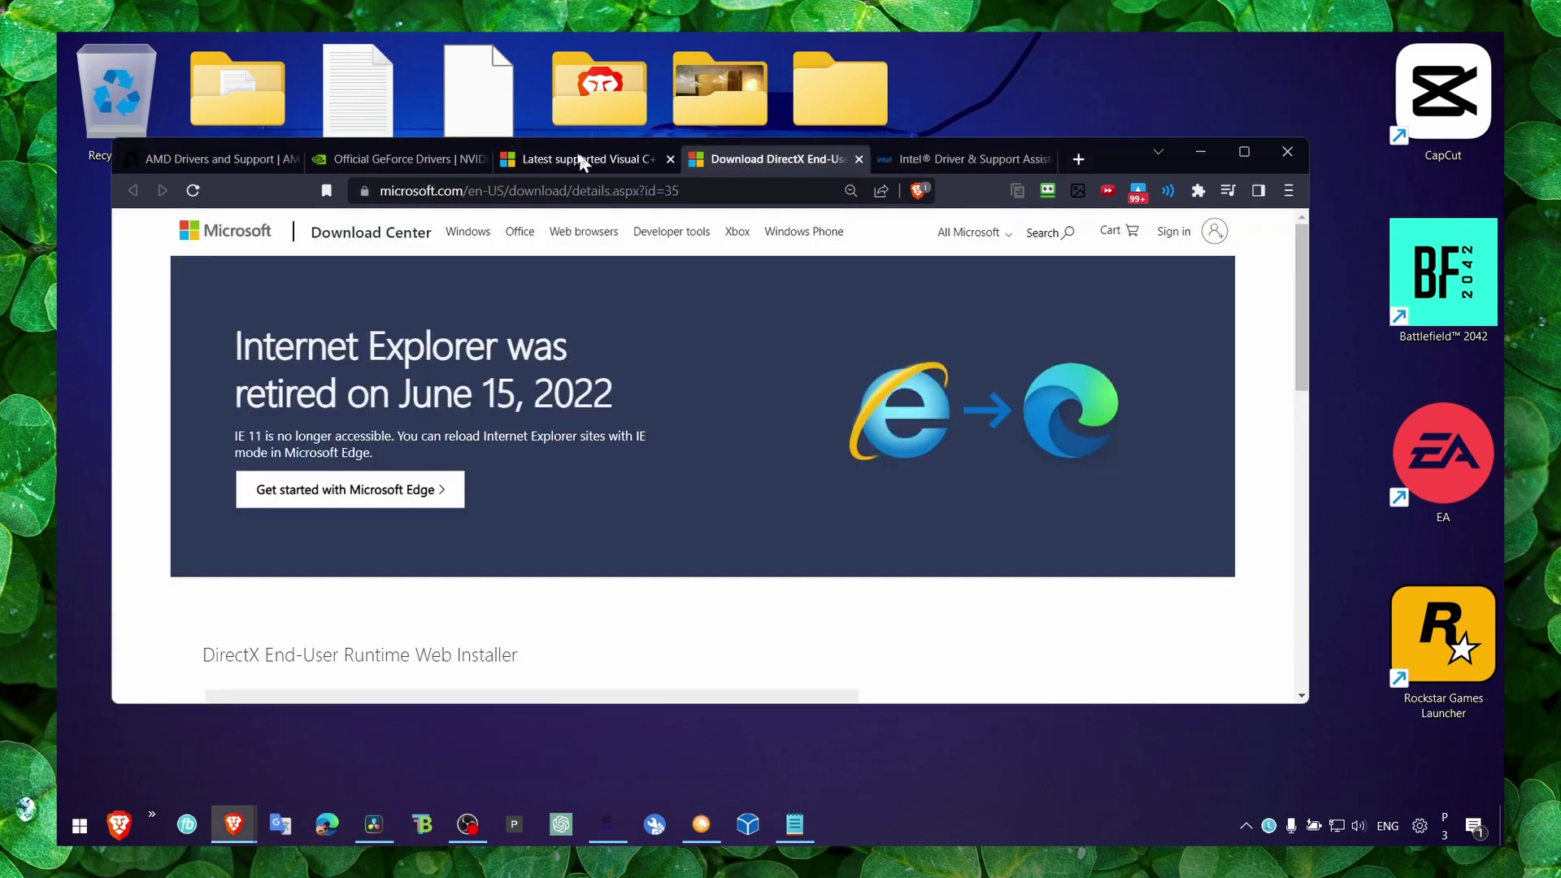
click(403, 152)
click(558, 162)
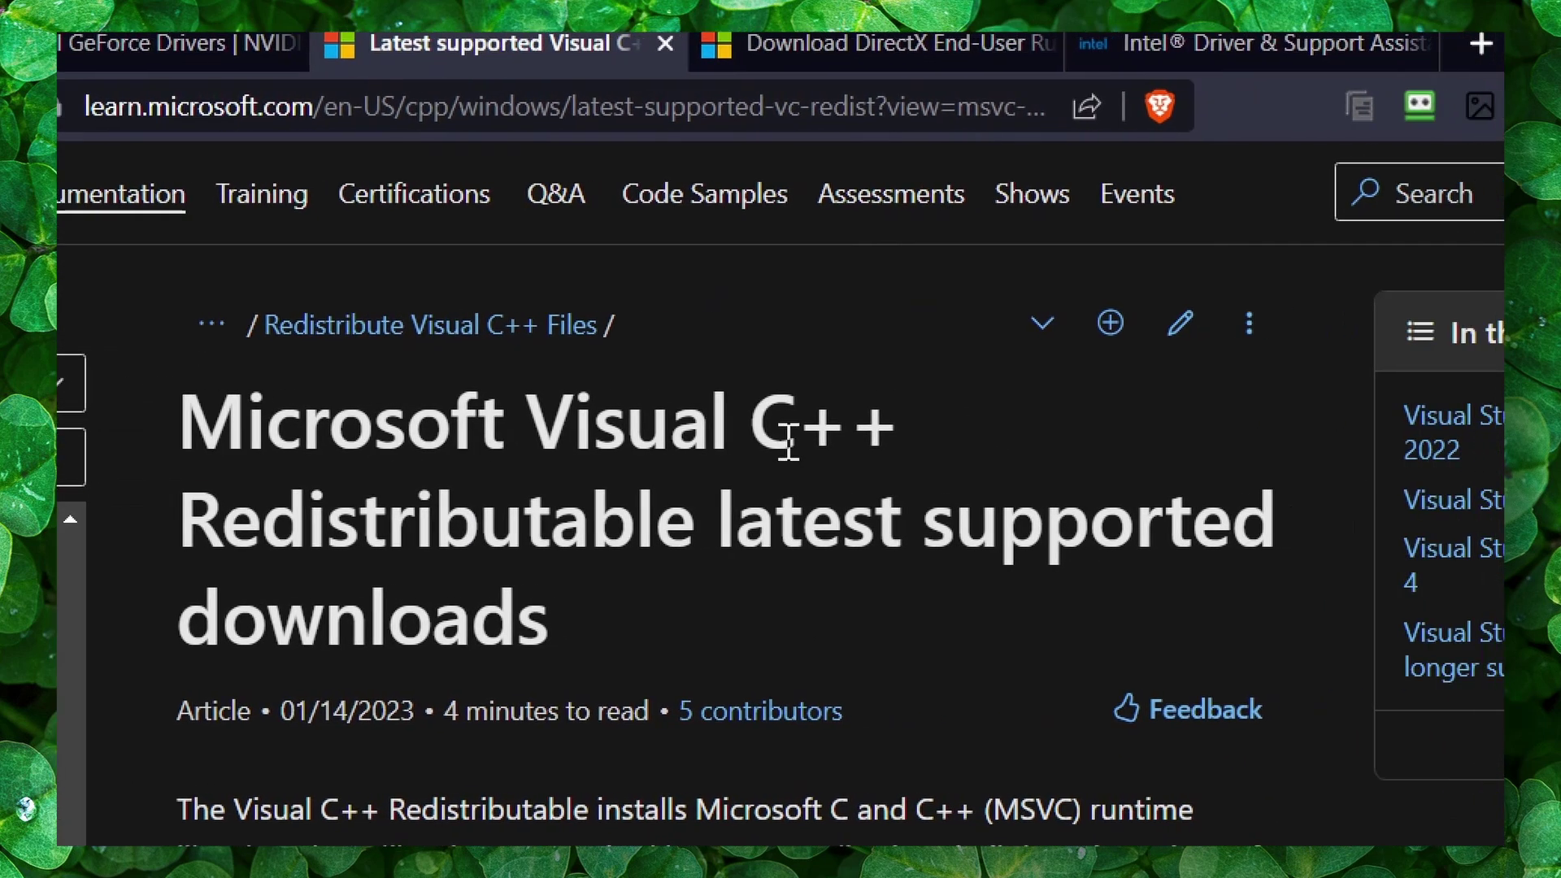
scroll(655, 366, down, 3)
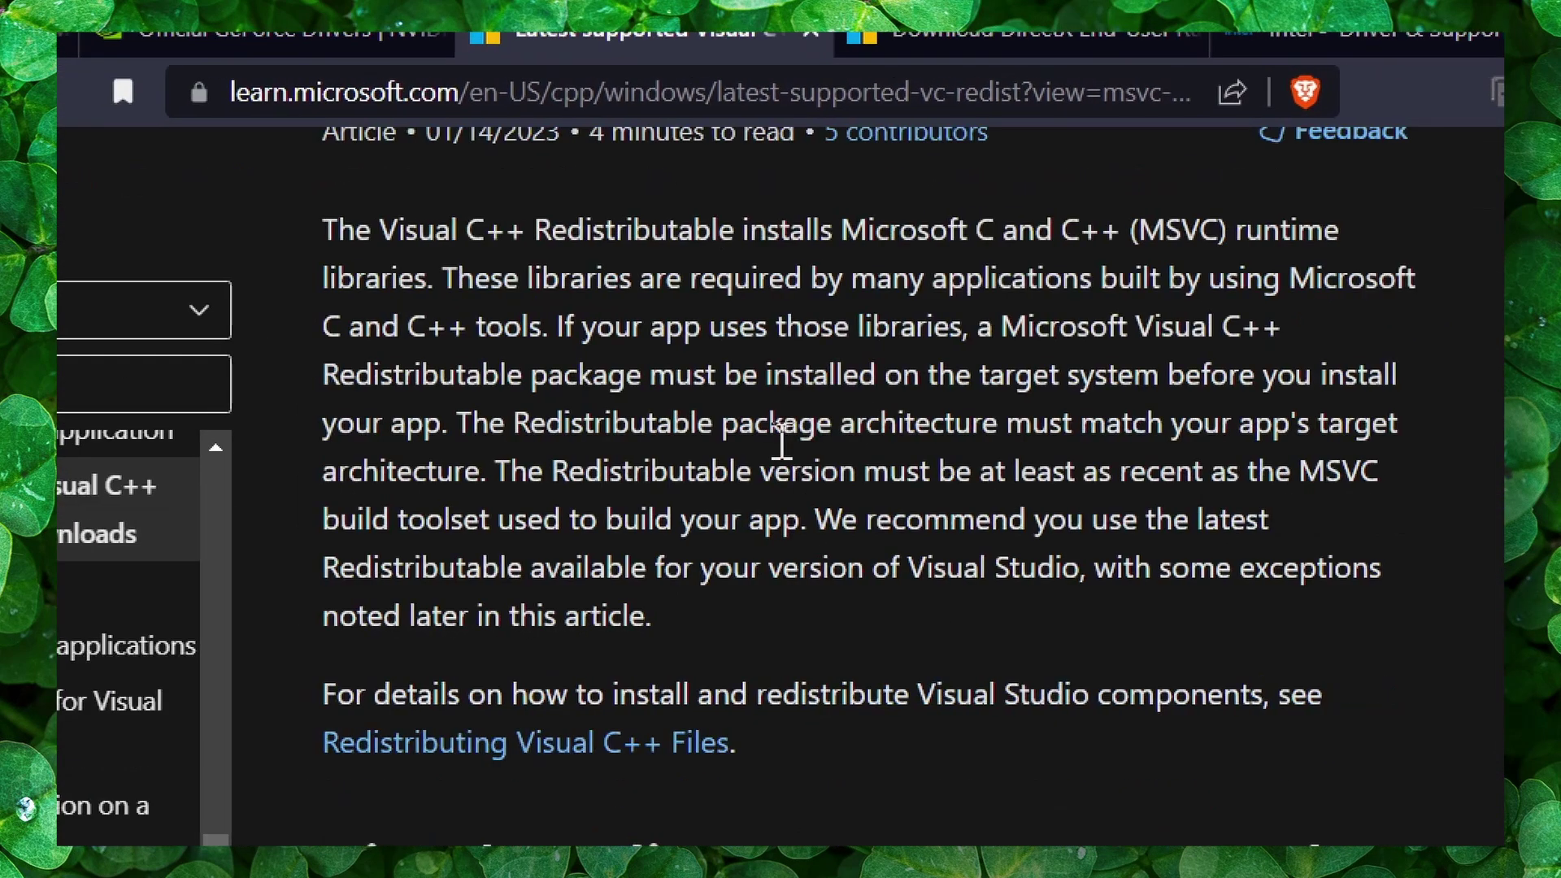
scroll(781, 443, down, 5)
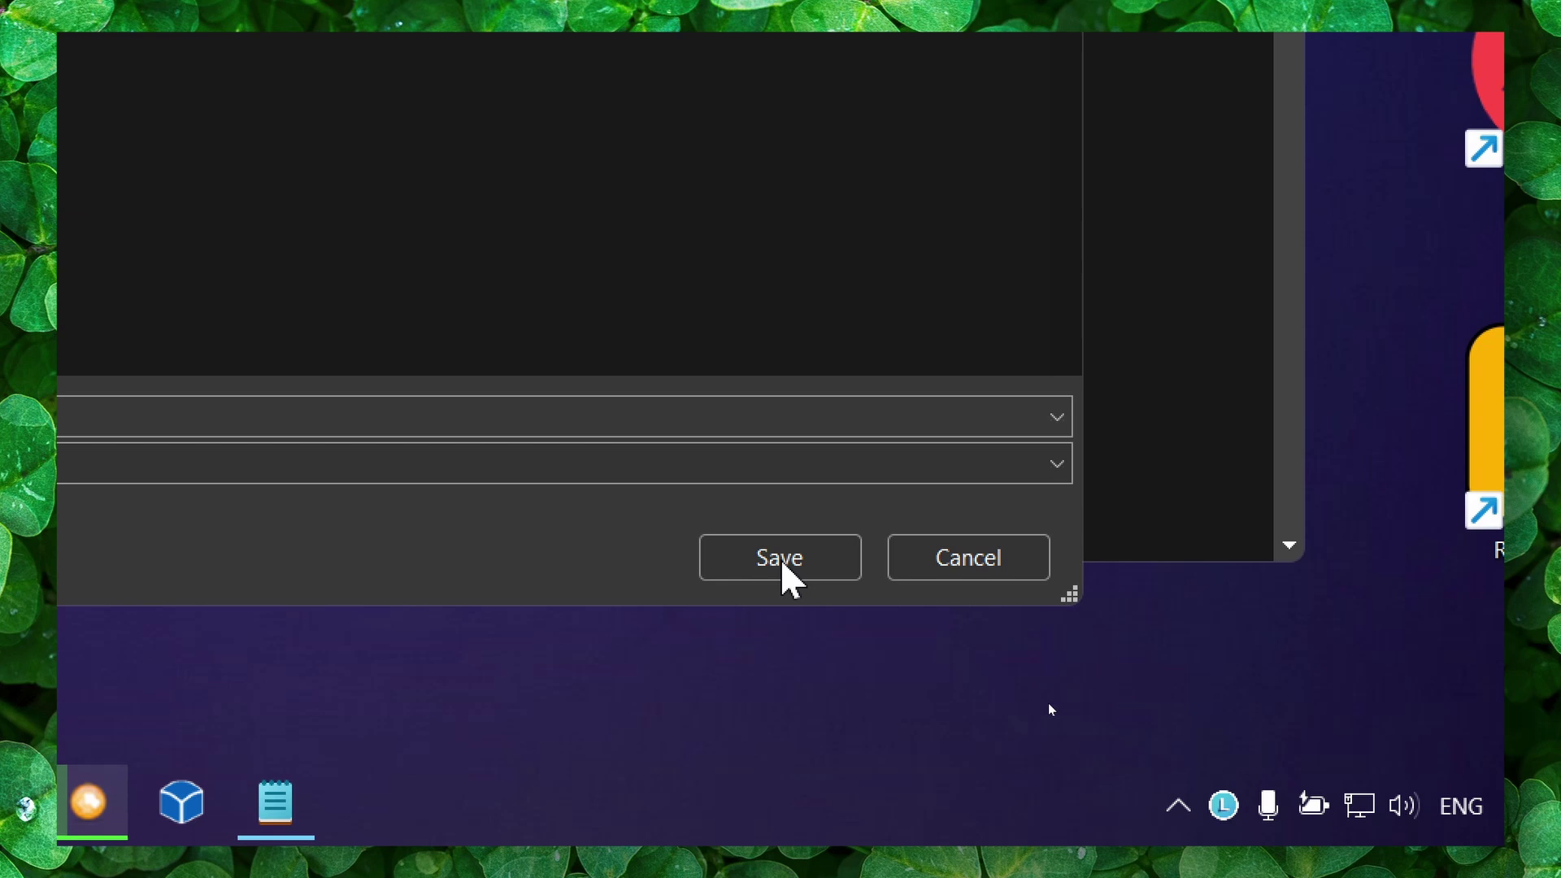
click(817, 470)
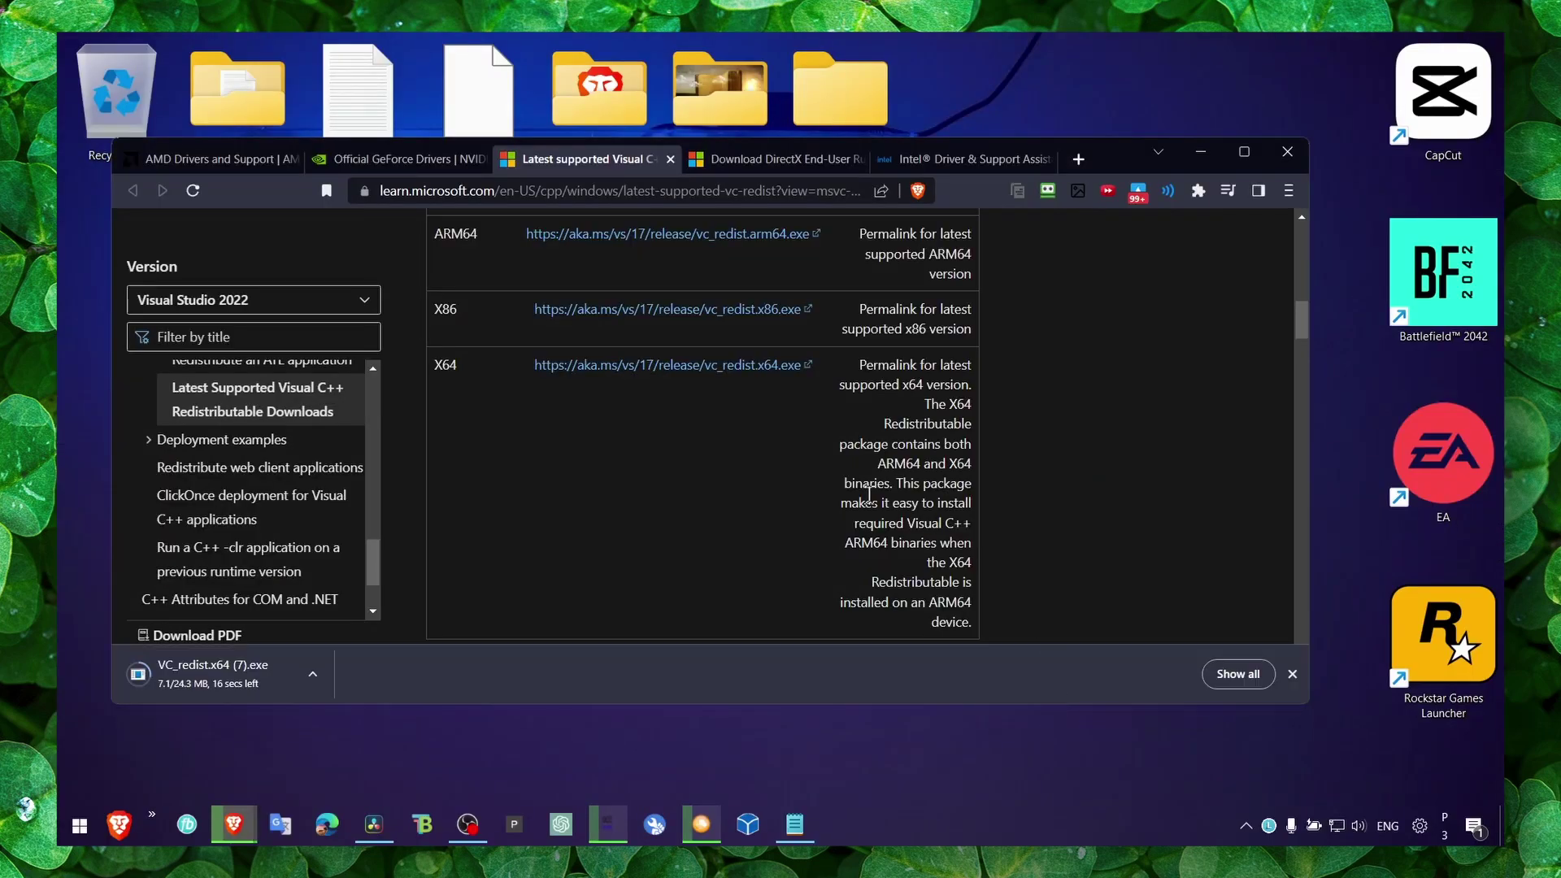
Look over the DirectX download page, then close both the Visual C++ and DirectX tabs
click(778, 166)
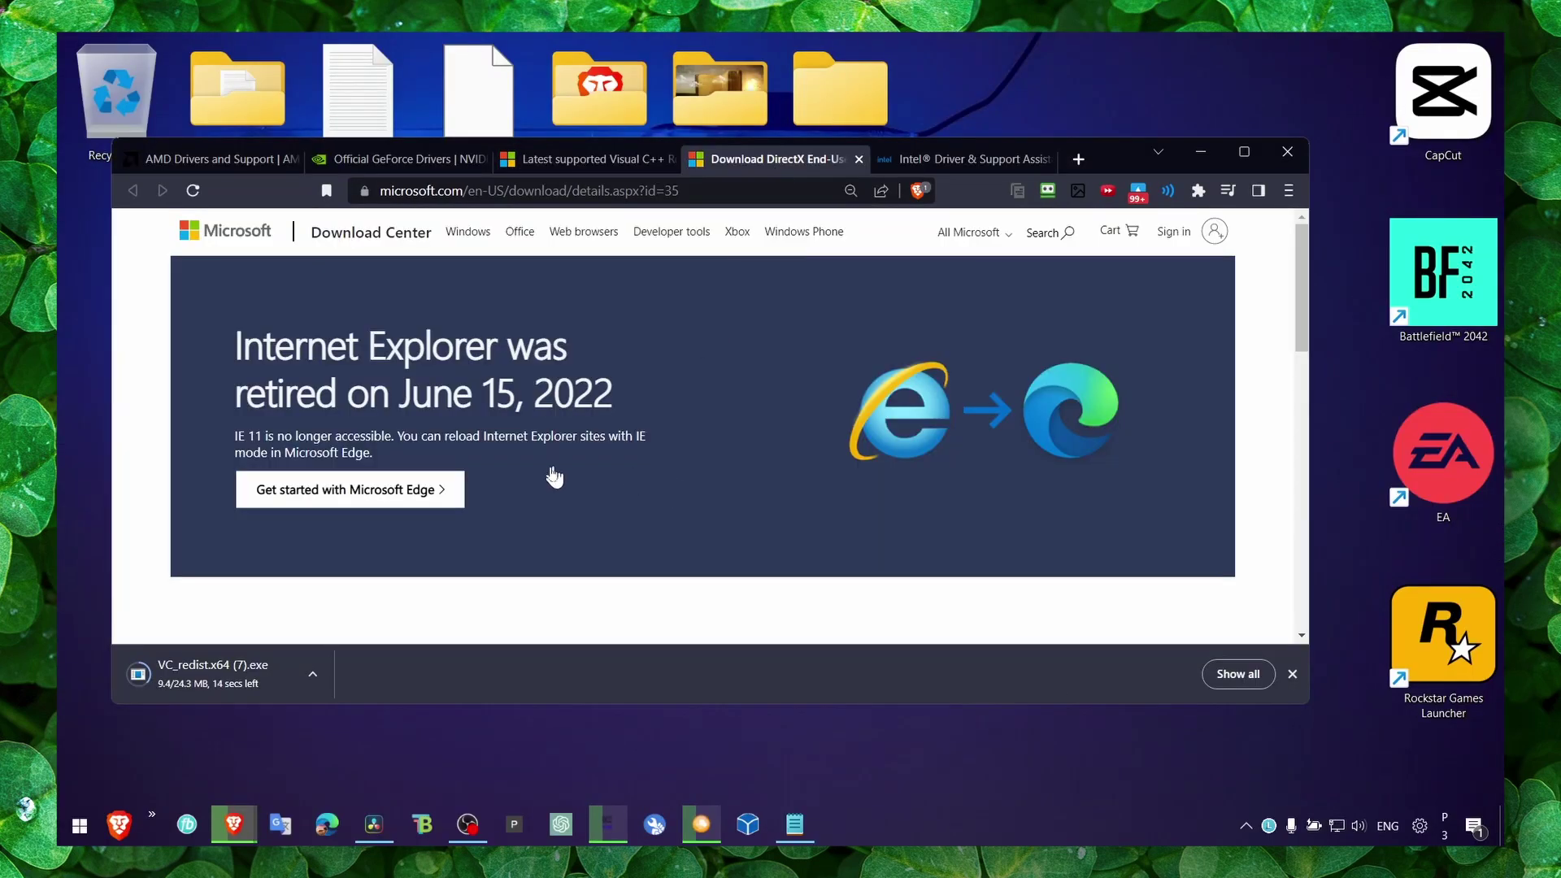
scroll(338, 491, down, 7)
scroll(236, 310, up, 2)
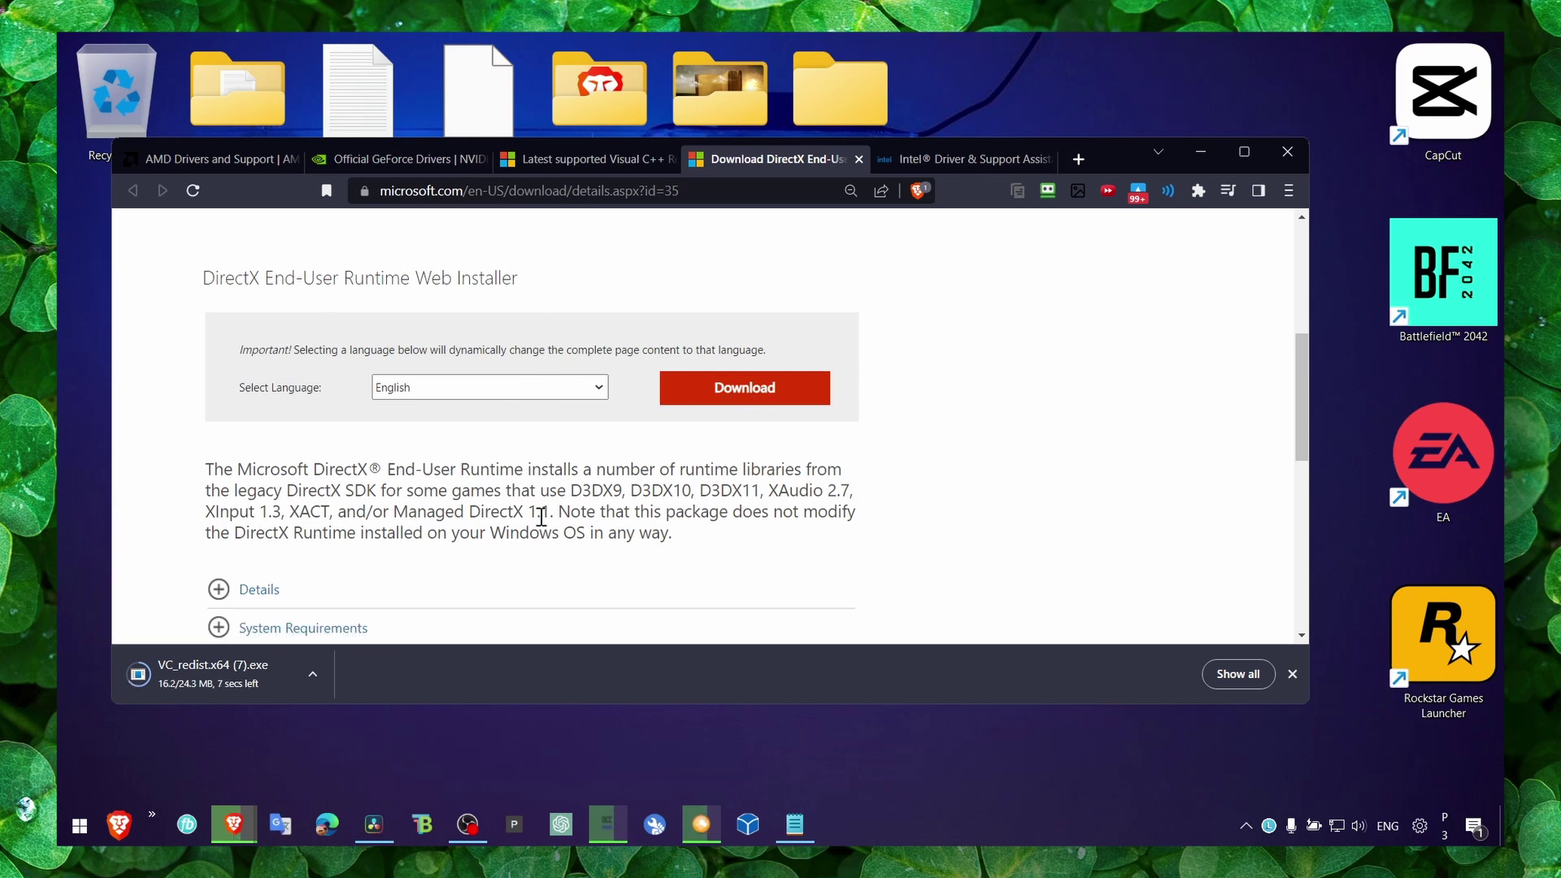
click(584, 163)
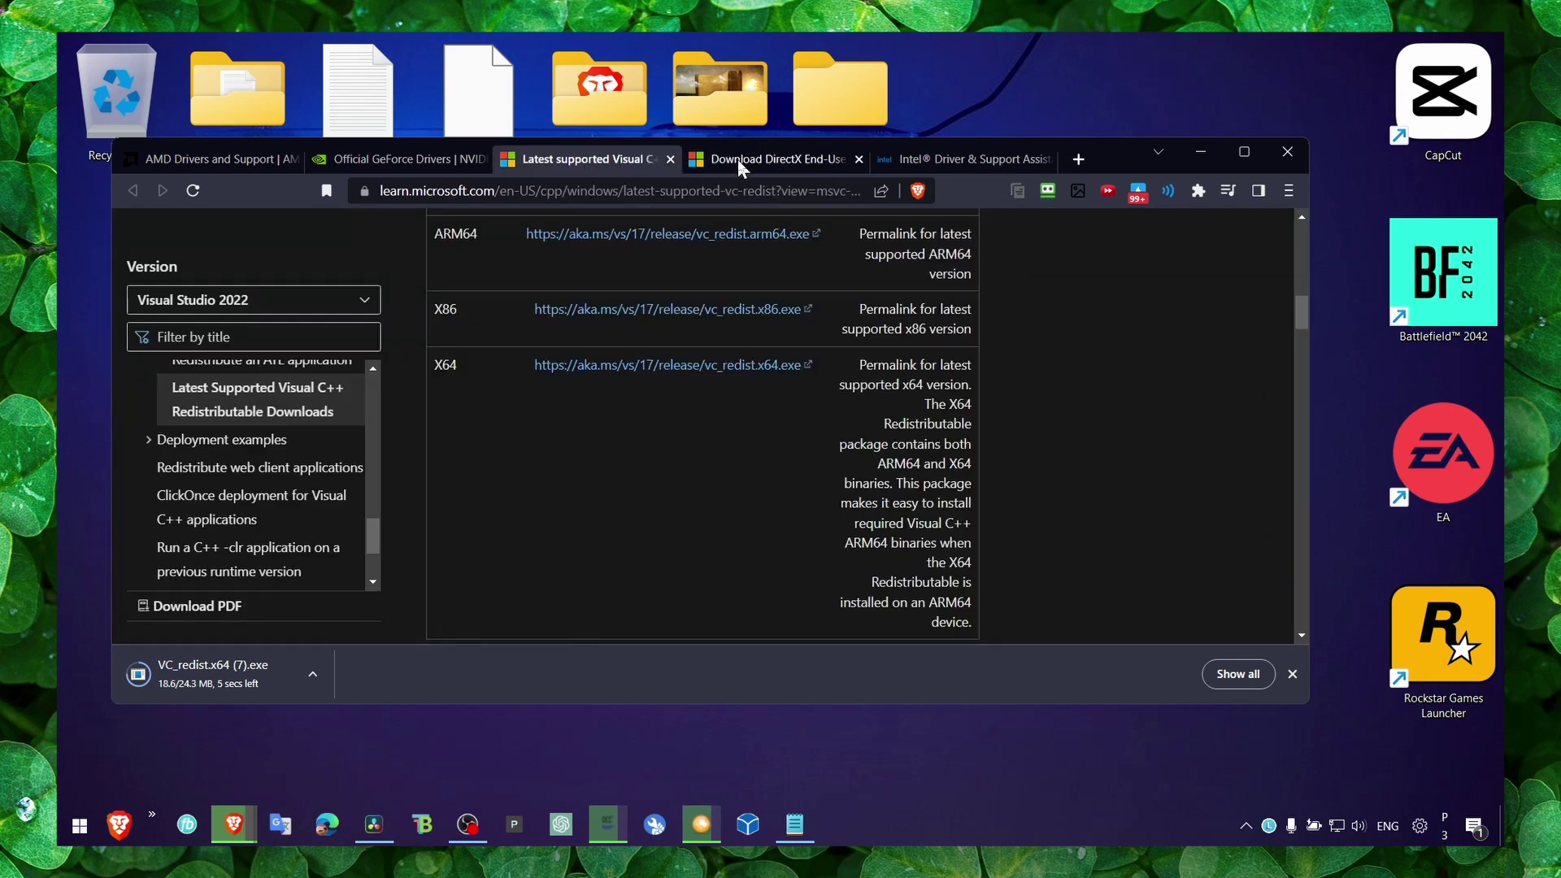
click(738, 159)
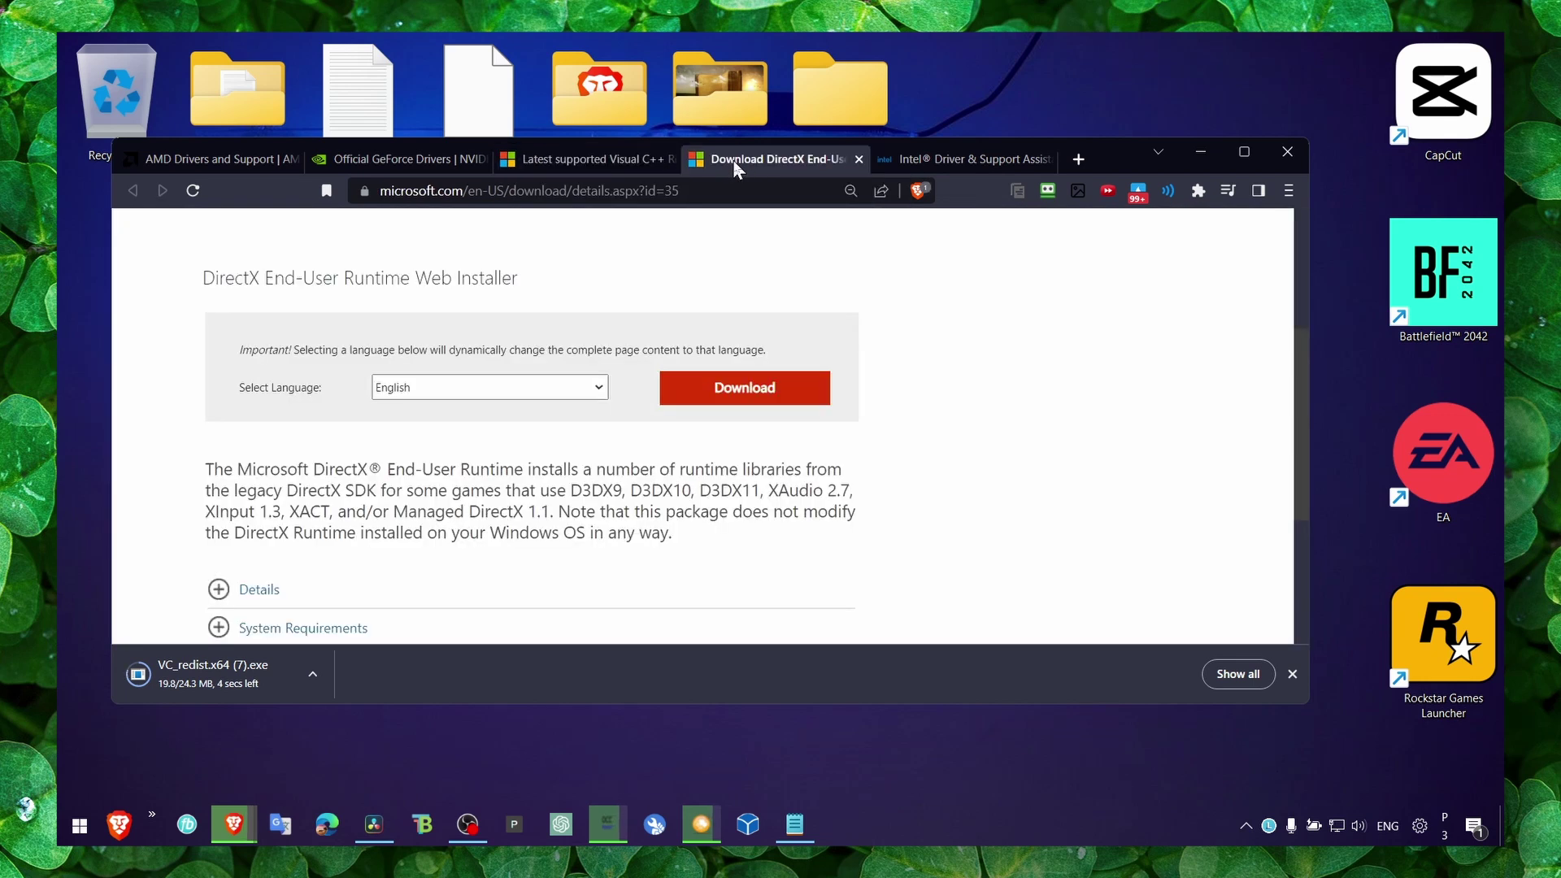
click(588, 154)
click(669, 160)
click(668, 160)
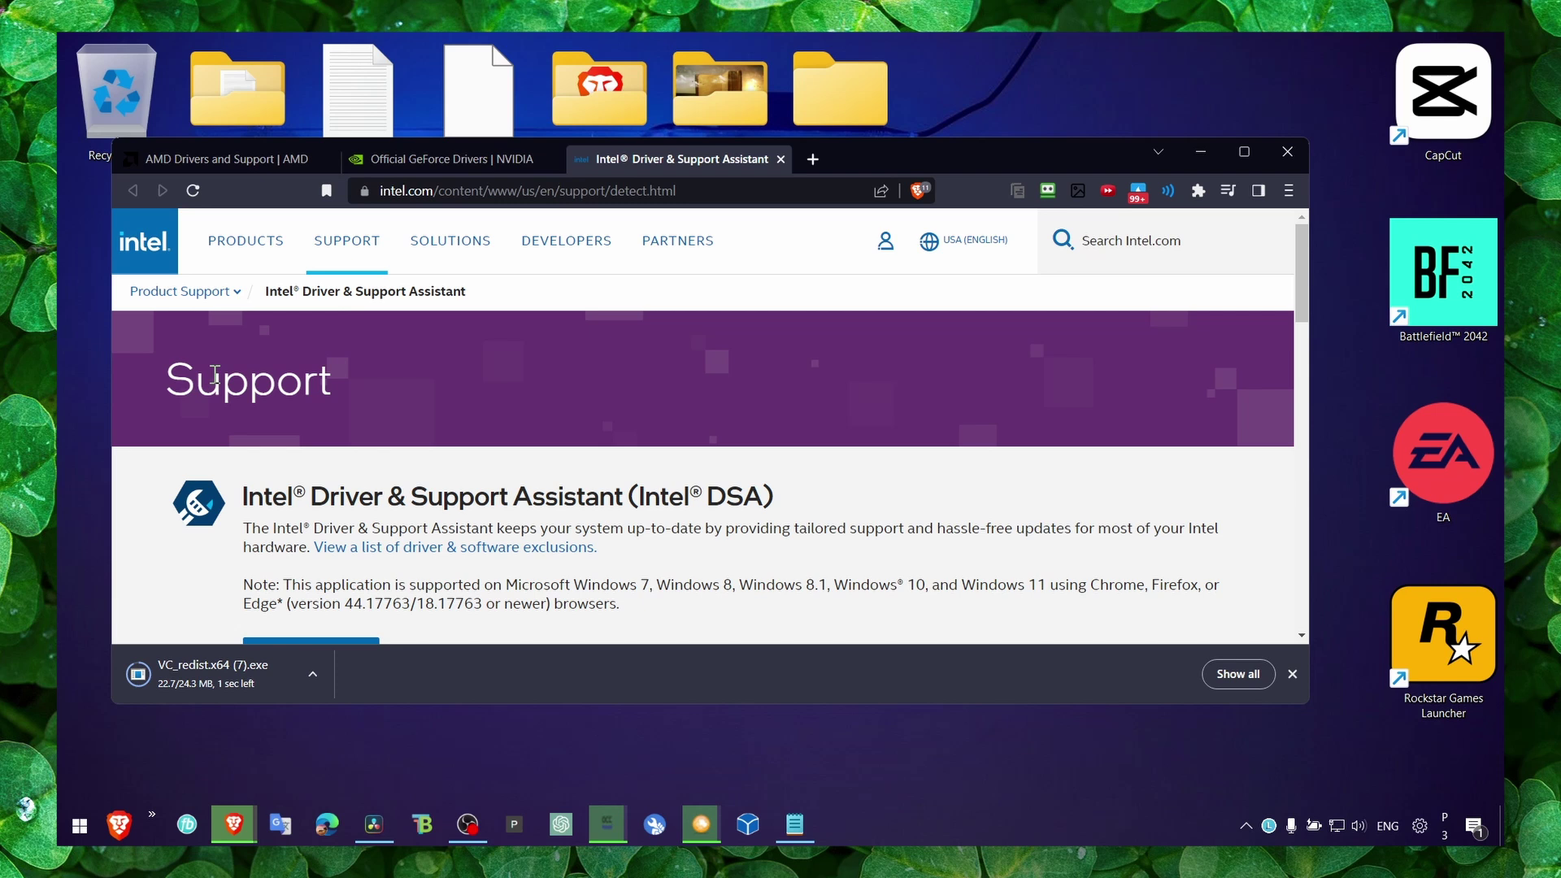
Dismiss Brave's download bar on the AMD Drivers tab and switch to the NVIDIA GeForce Drivers page
scroll(215, 373, down, 4)
click(197, 156)
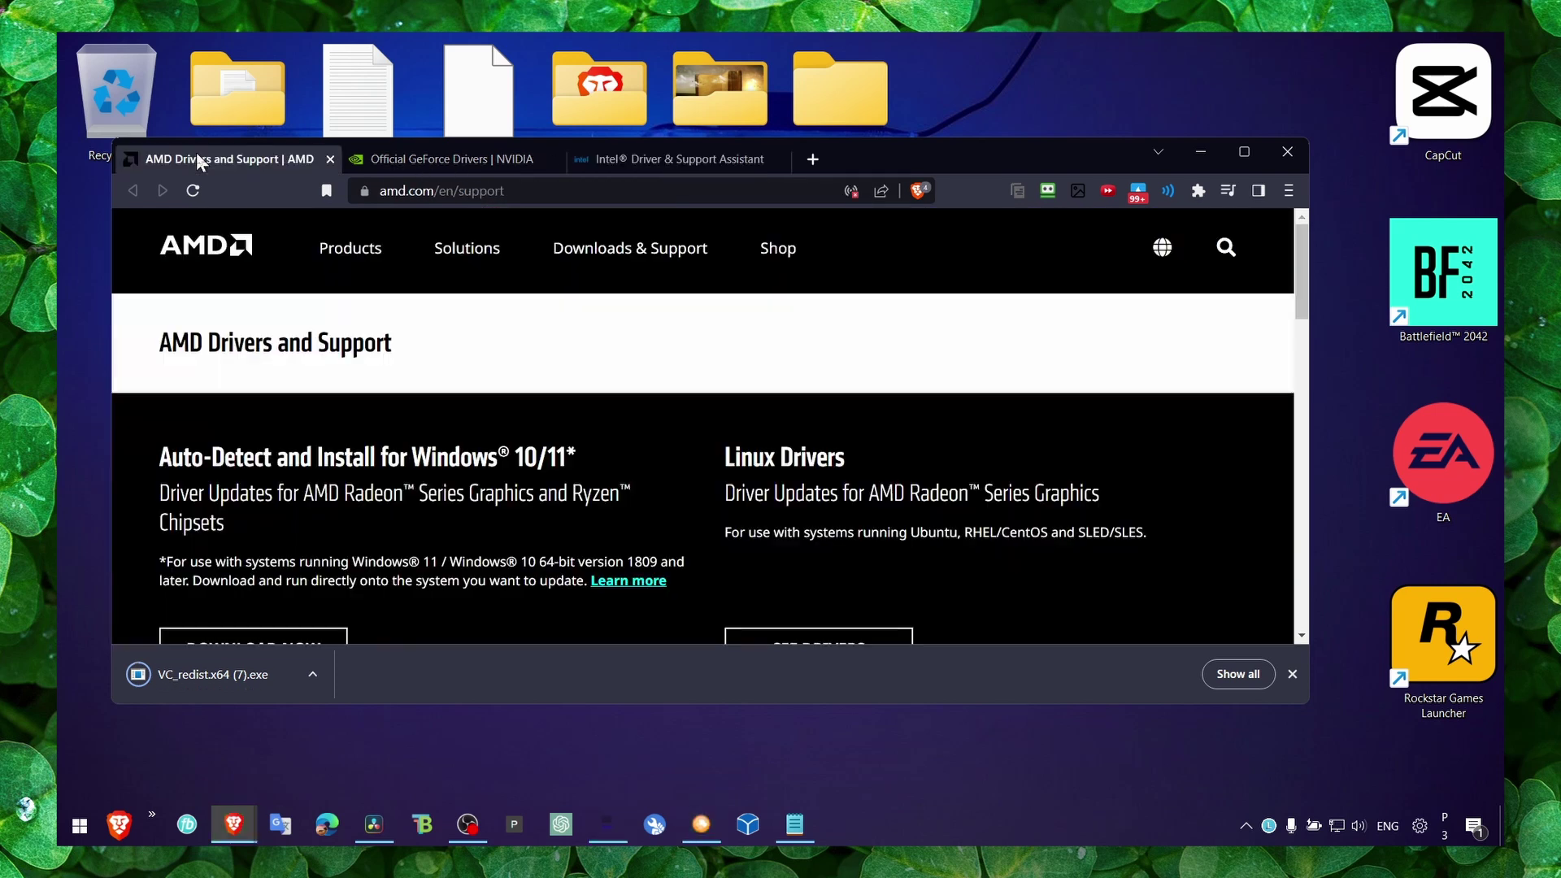
click(1292, 673)
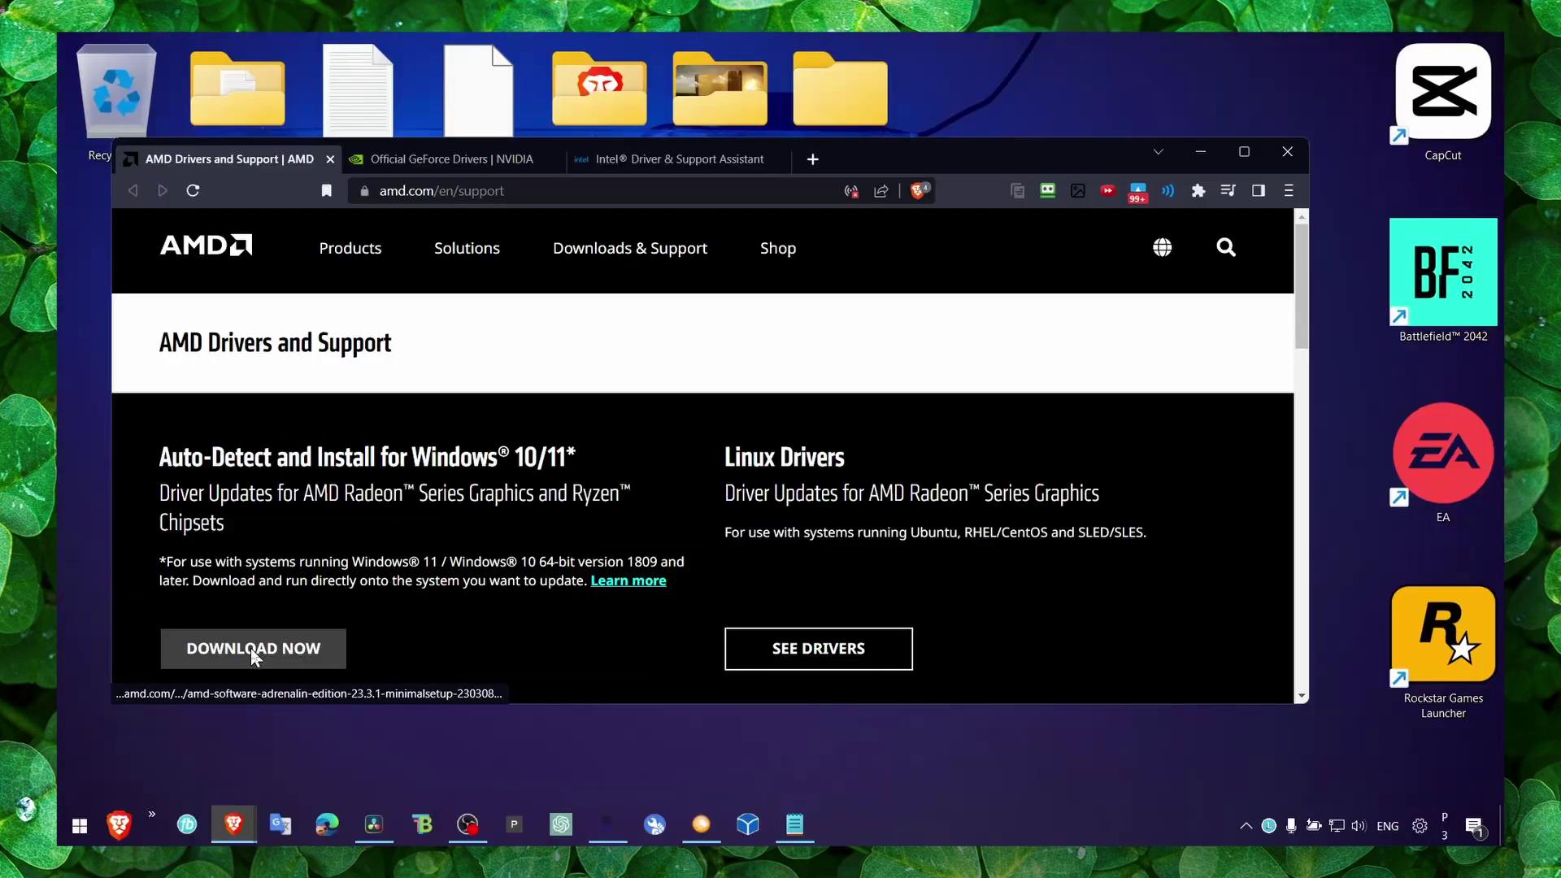
click(417, 156)
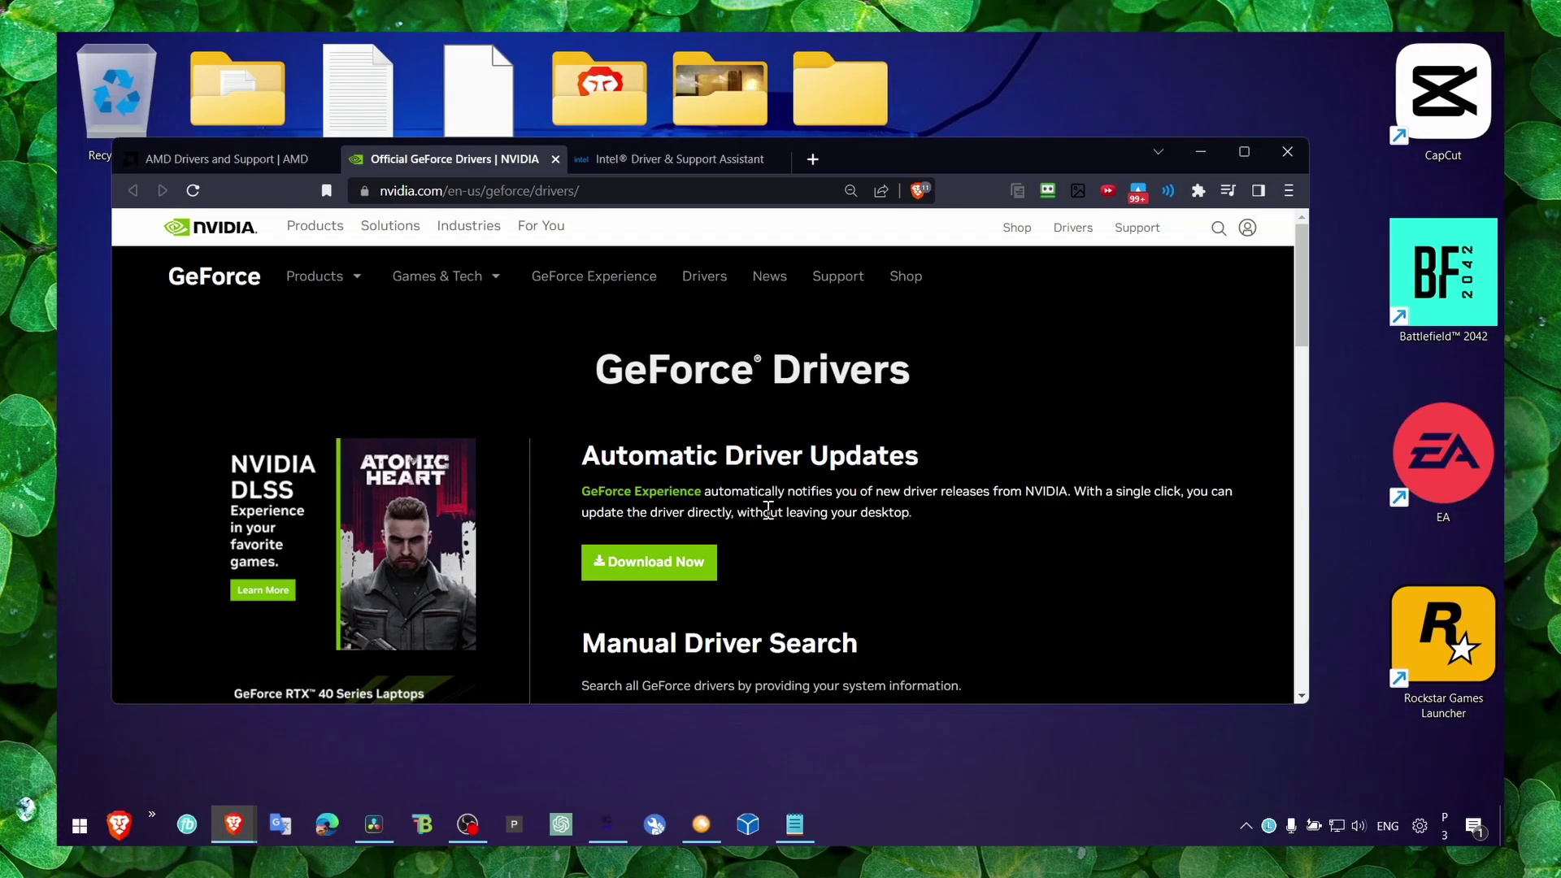
Launch GeForce Experience from Windows search and reposition its window
key(super+s)
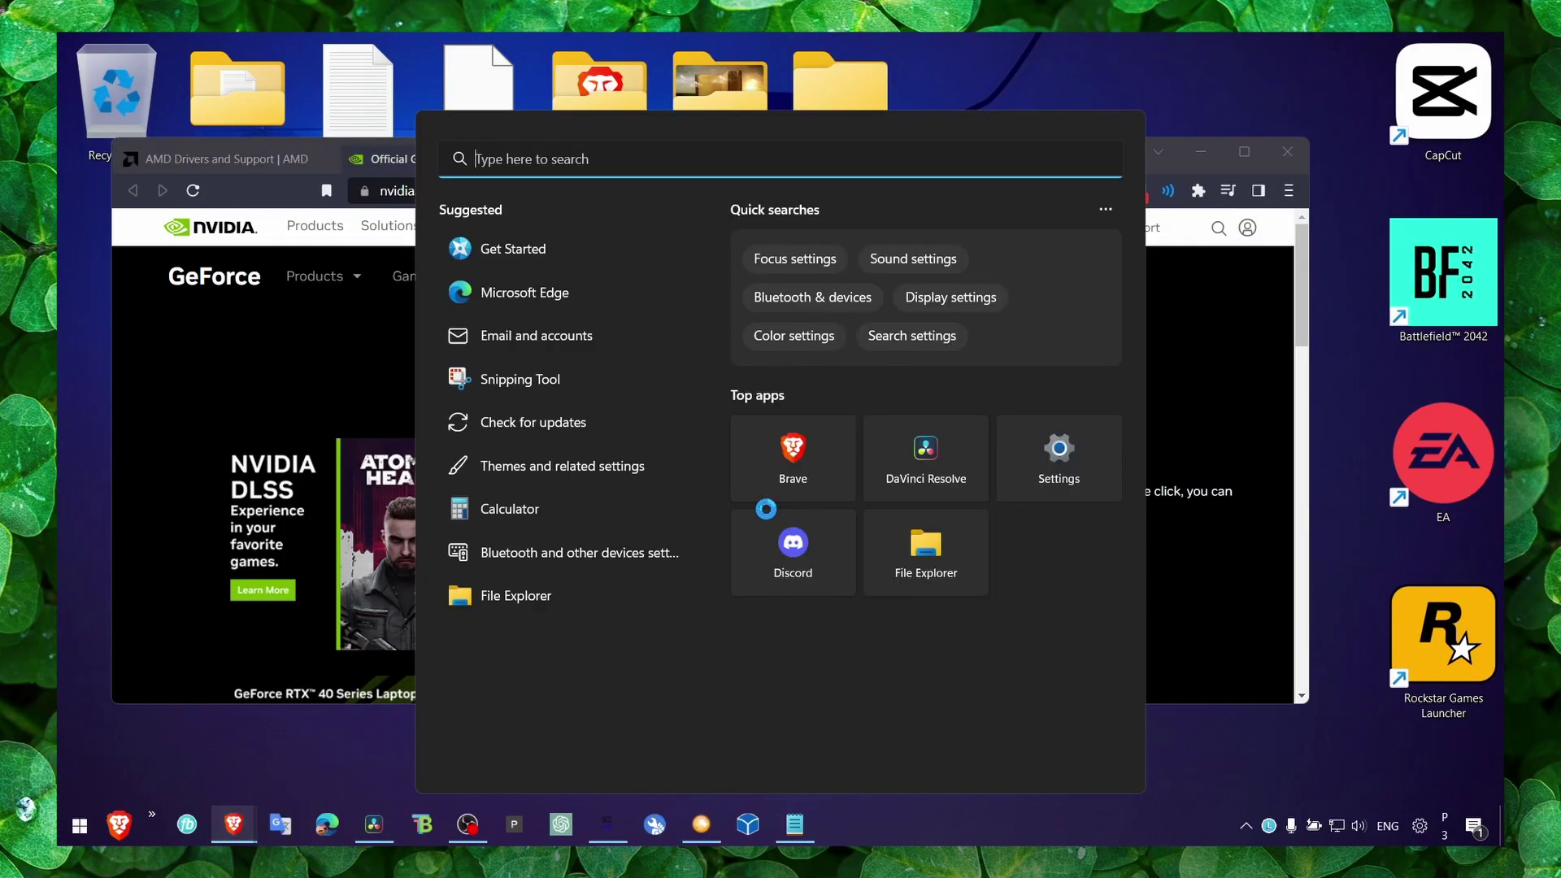
text(o)
key(BackSpace)
text(g)
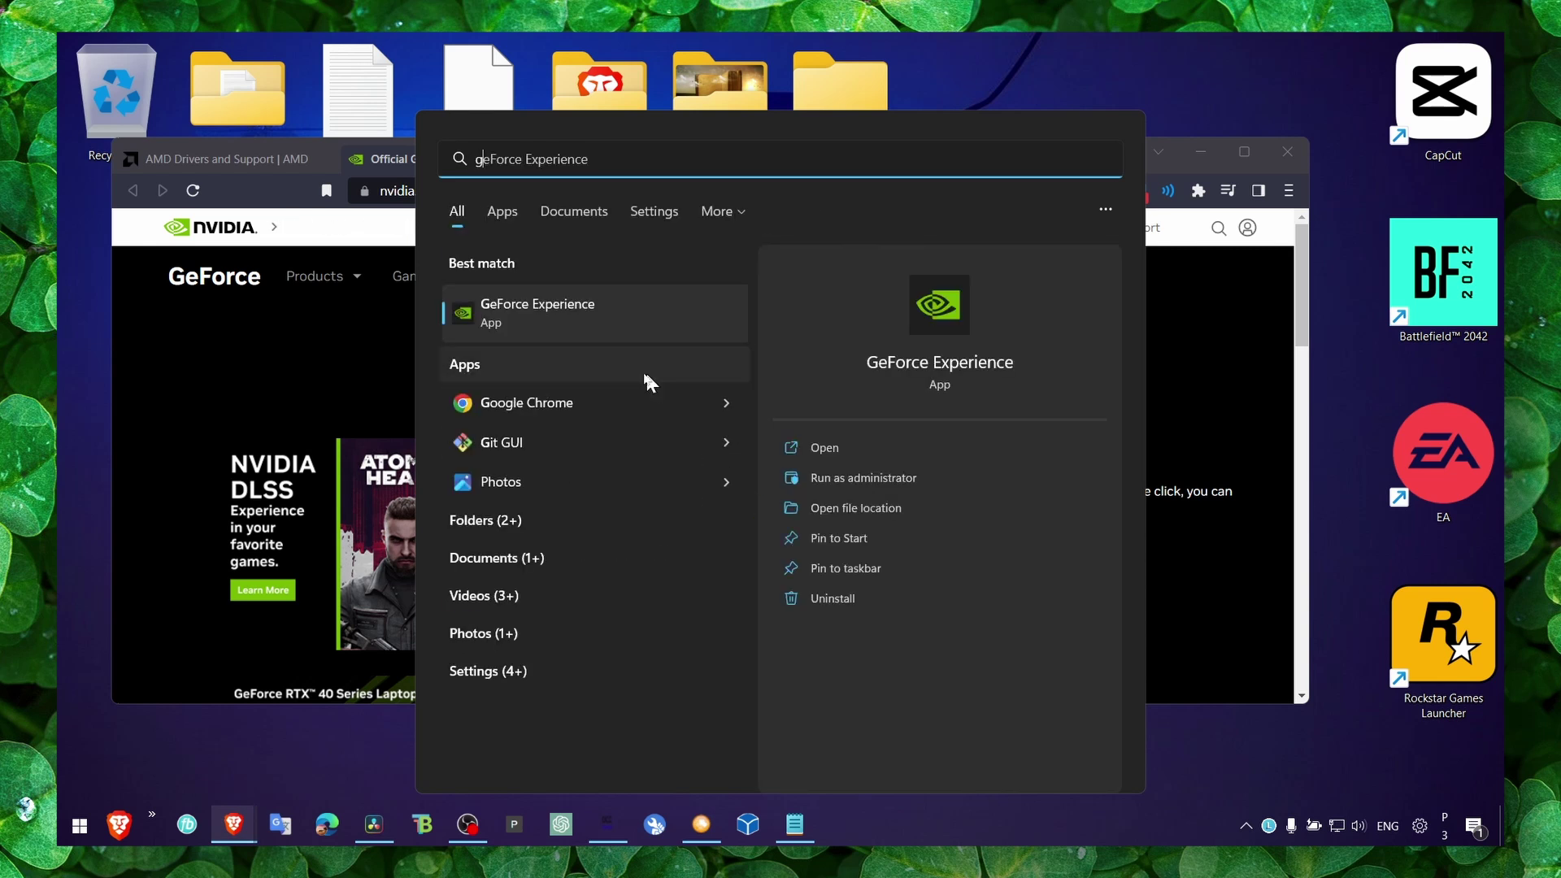
click(615, 324)
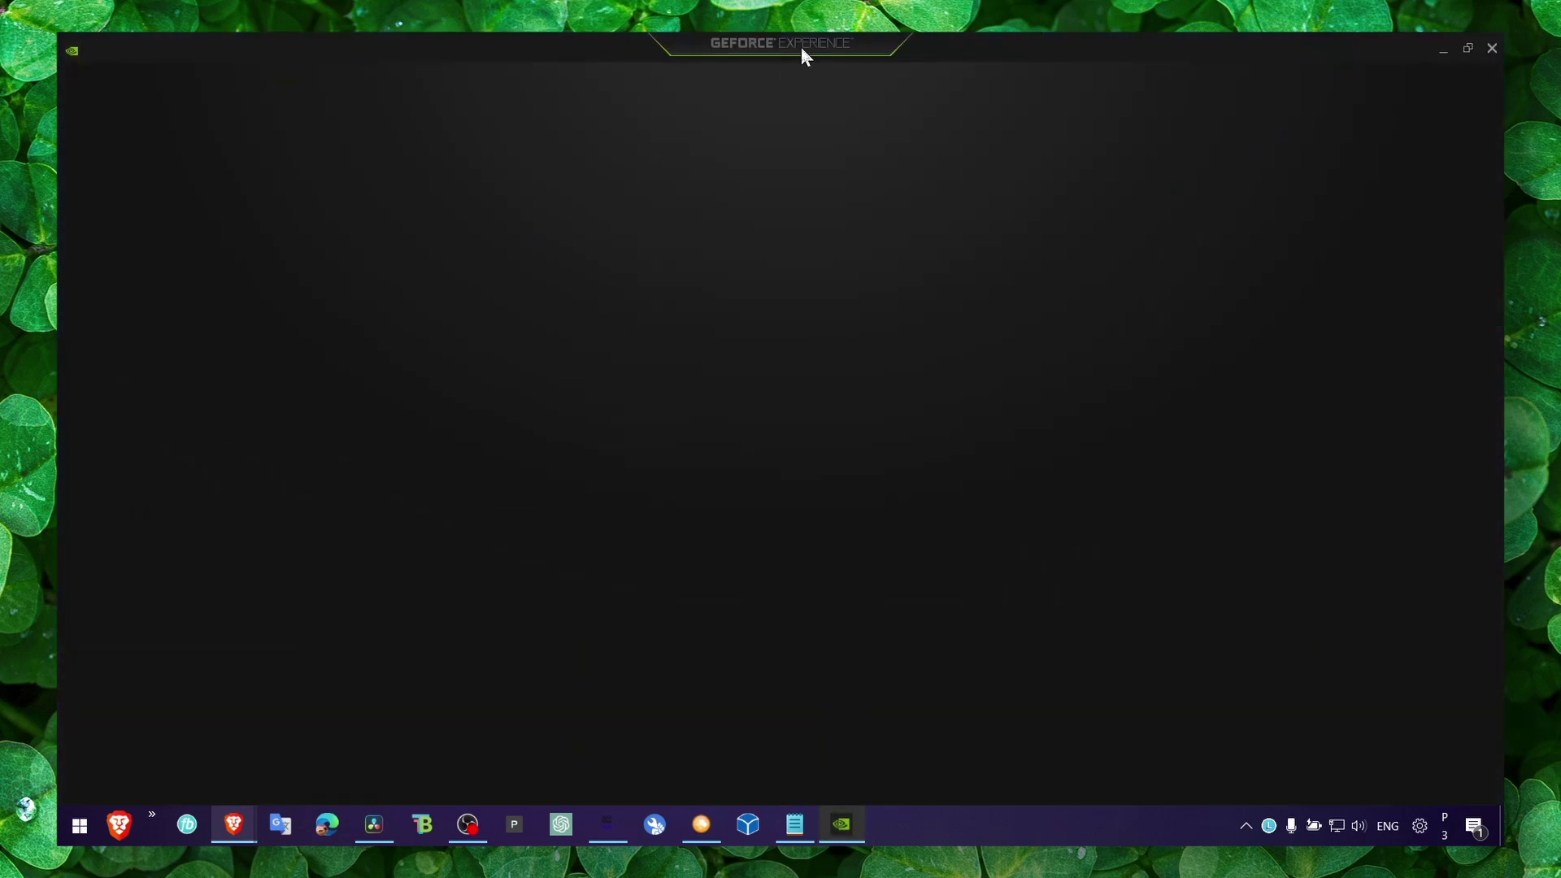
drag(801, 47, 735, 136)
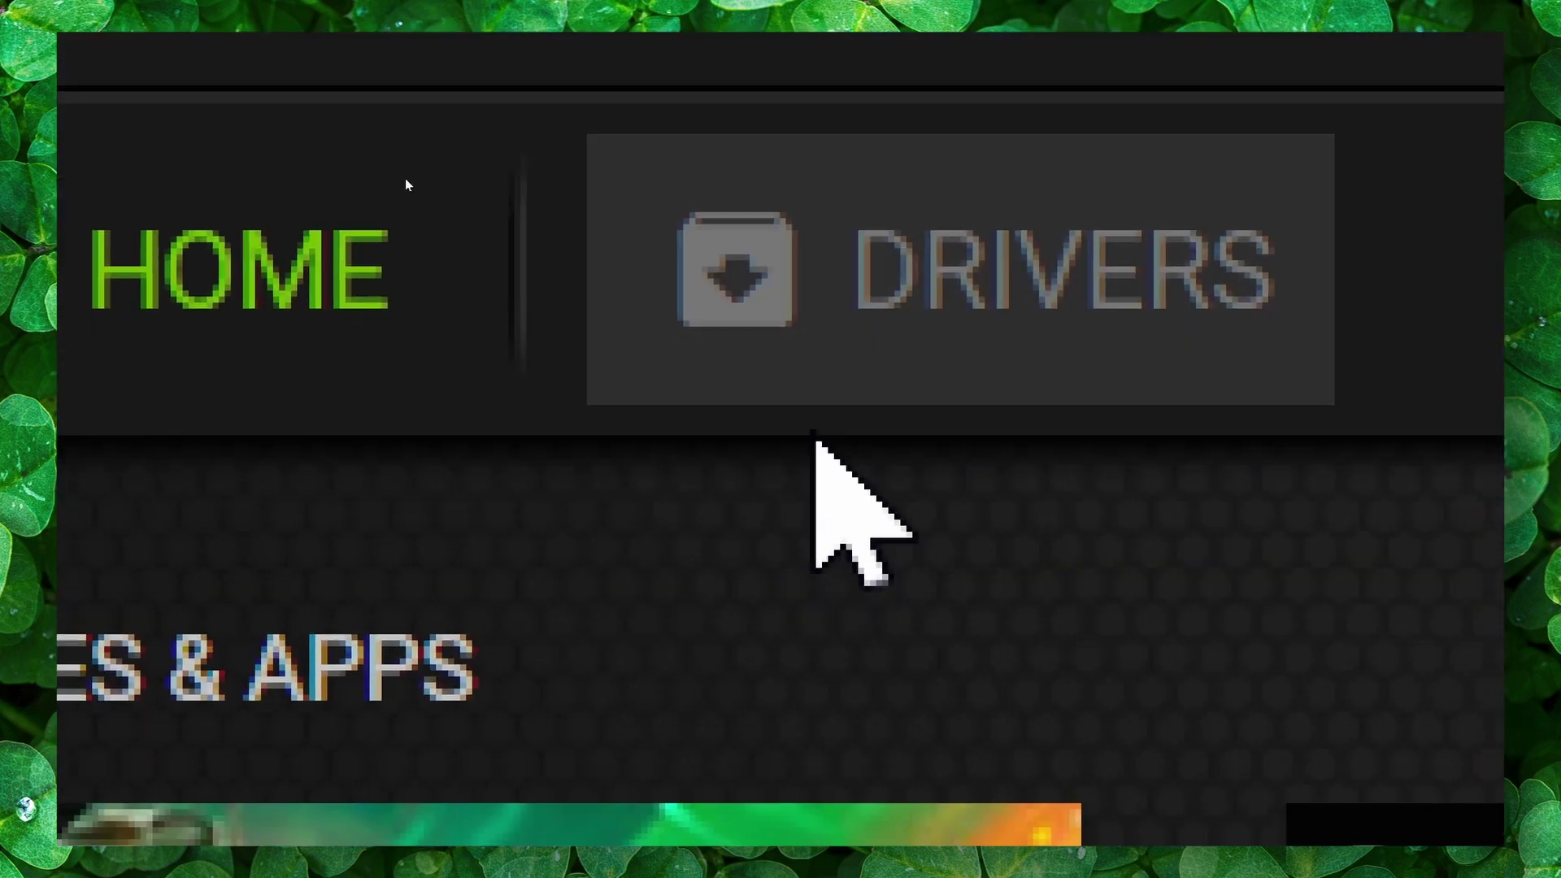
Check the Drivers tab, which shows GeForce Game Ready Driver 531.18 available
click(813, 394)
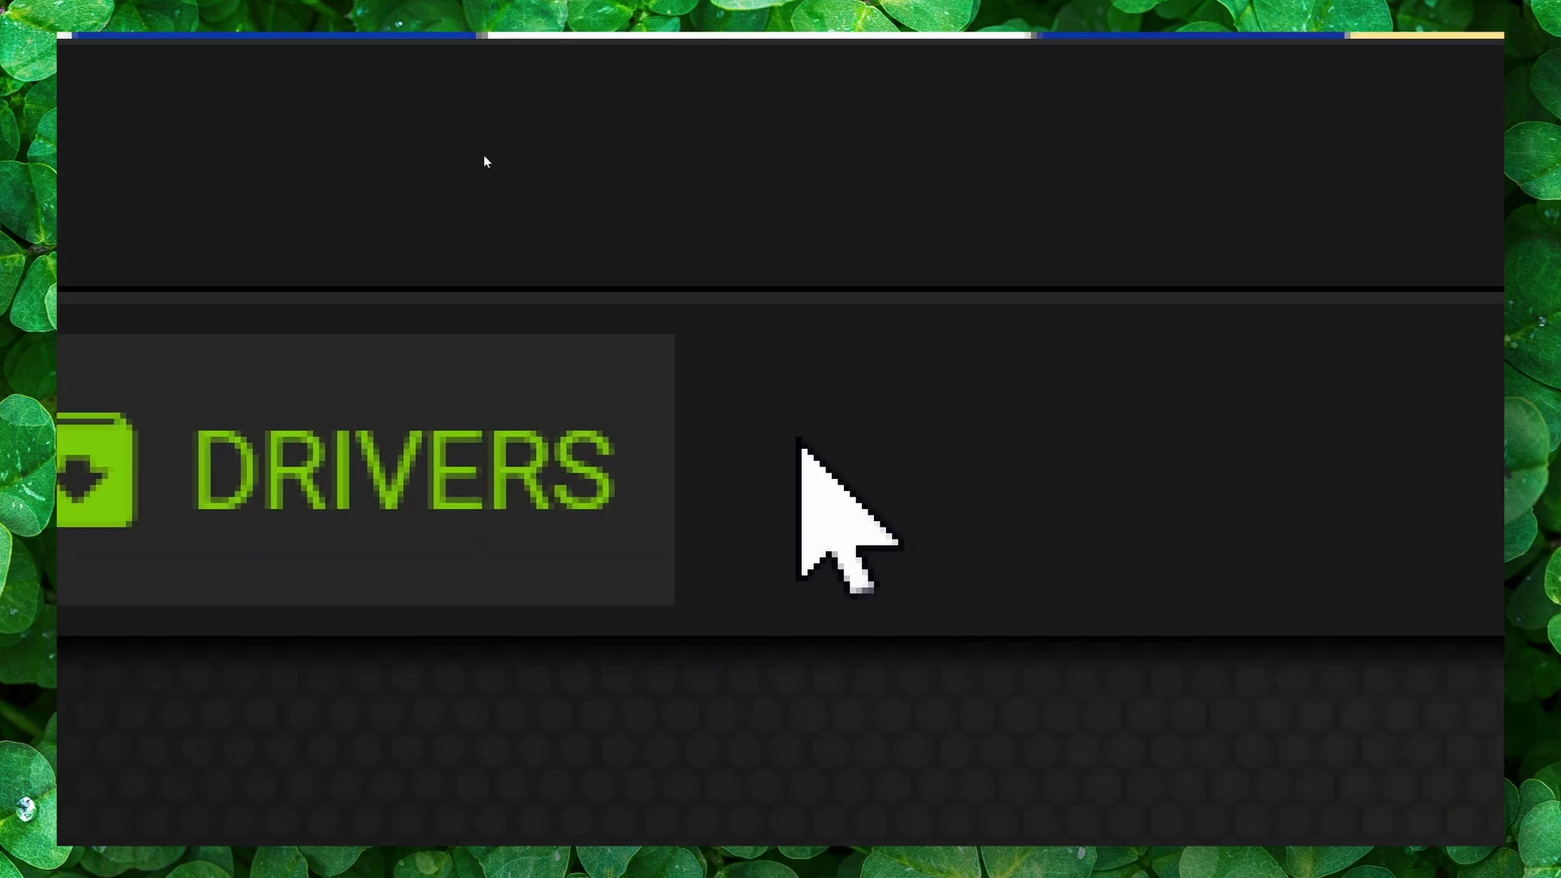
key(alt+Tab)
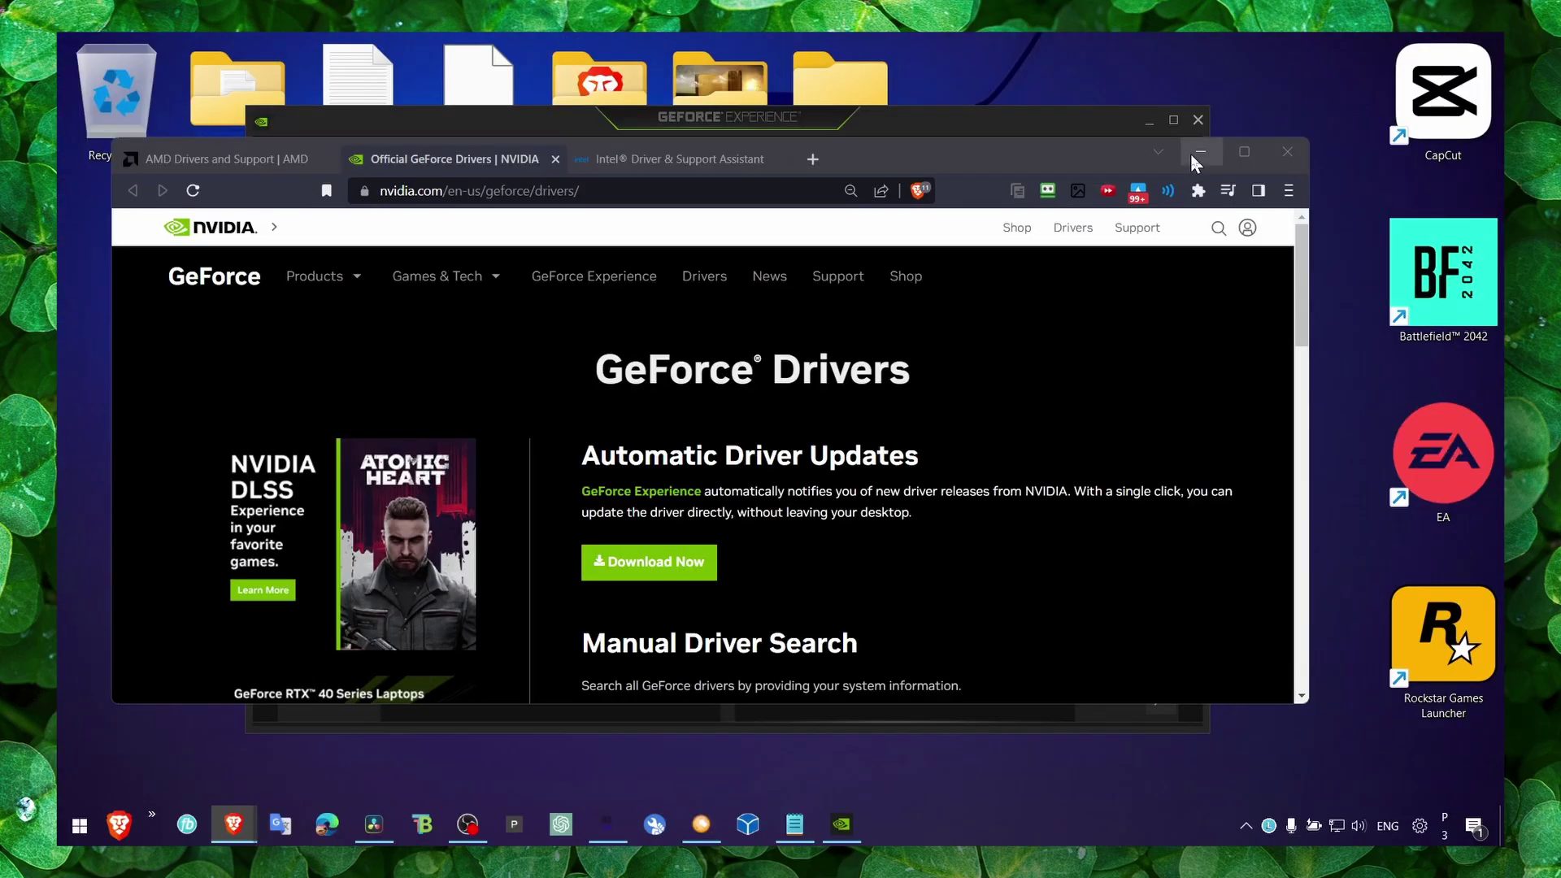
click(1190, 154)
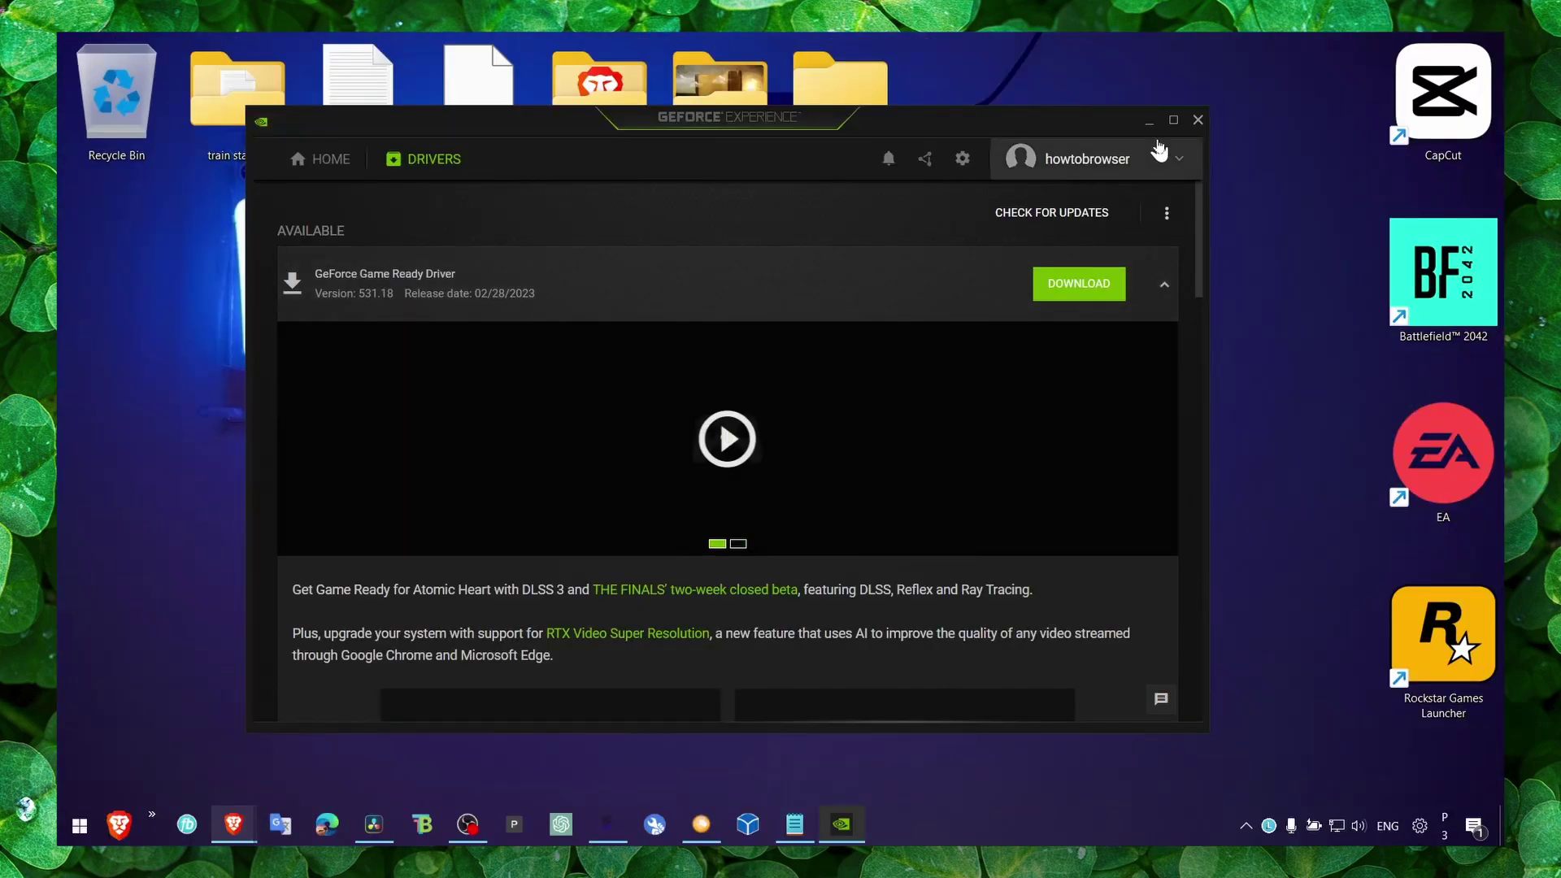
click(1186, 151)
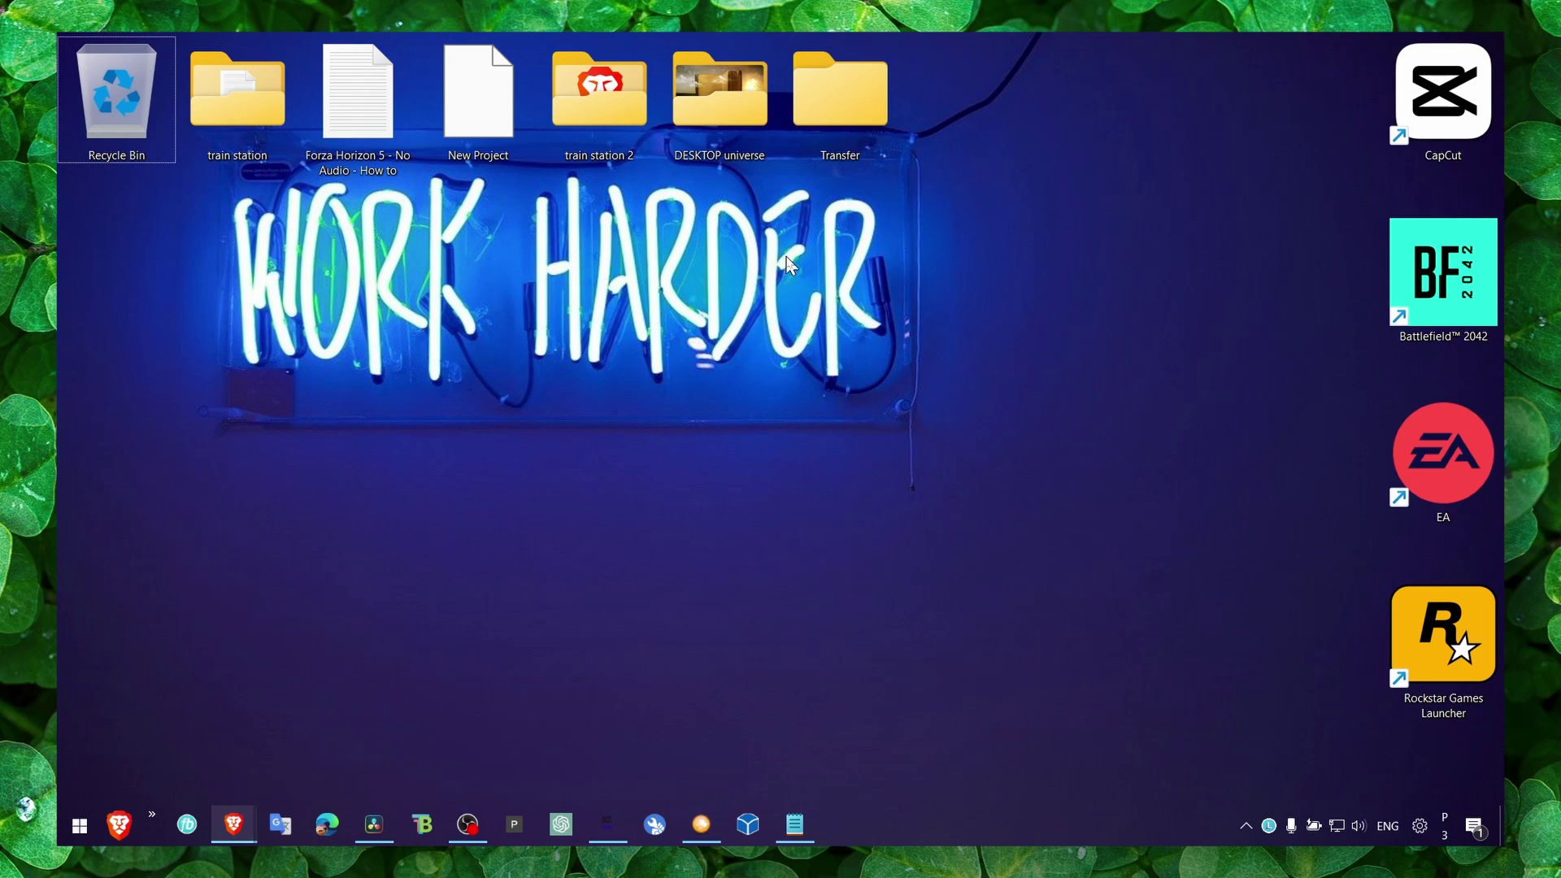
click(937, 826)
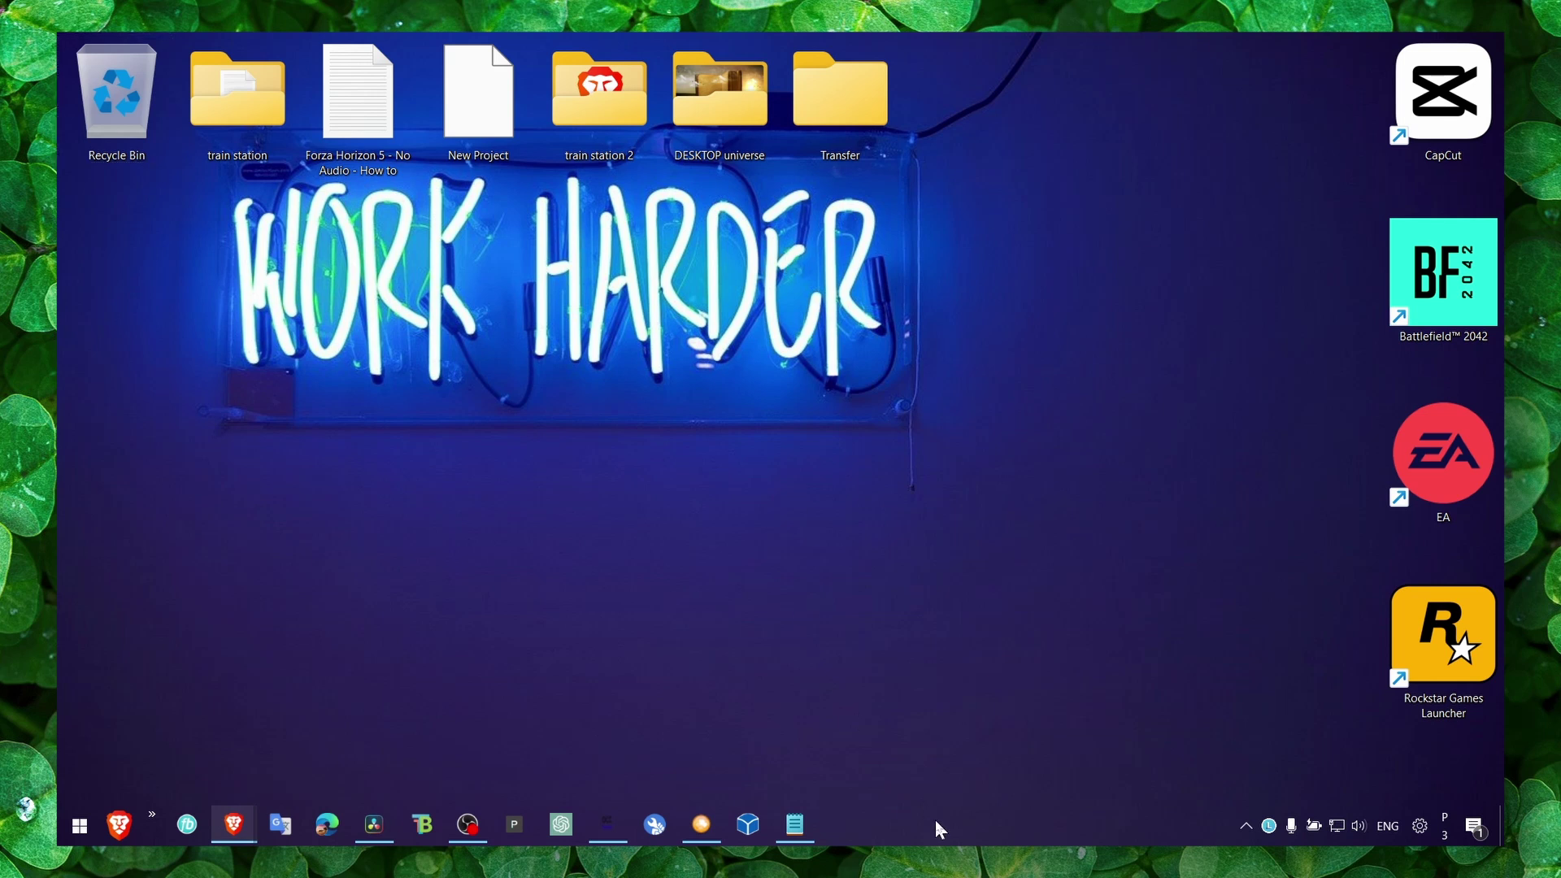